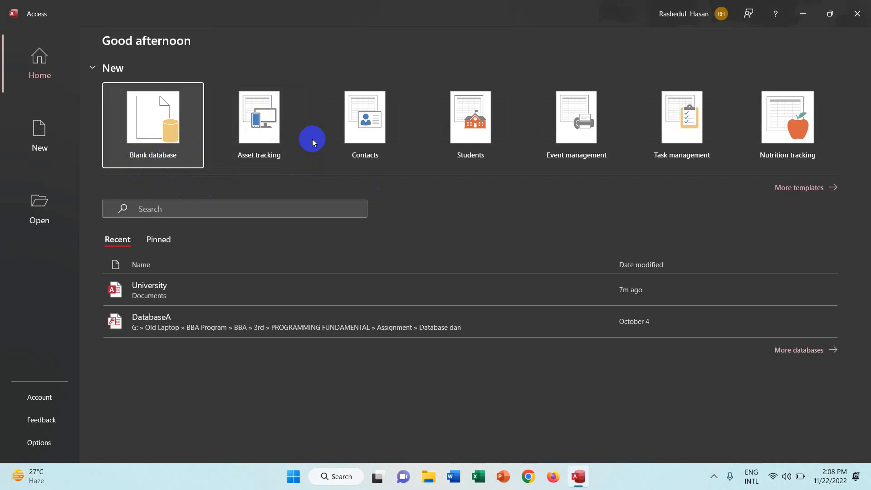
- Create a new blank database with the file name Students
click(143, 123)
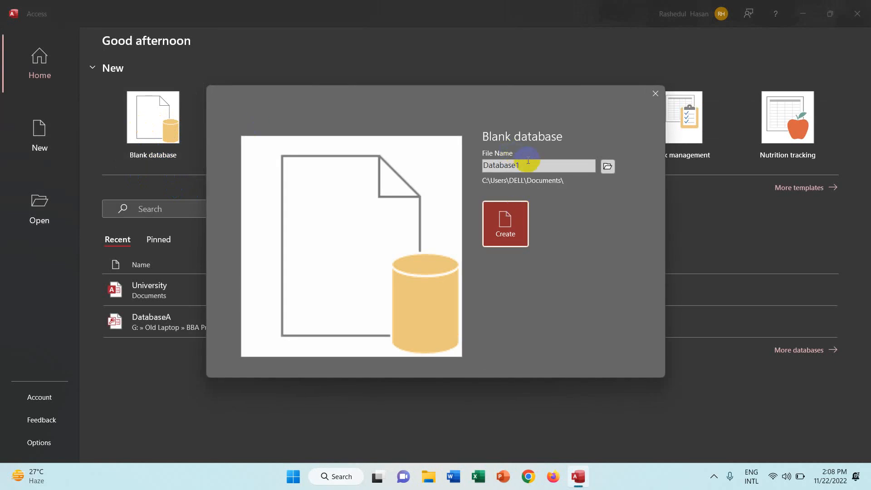
double_click(528, 160)
key(BackSpace)
text(Students)
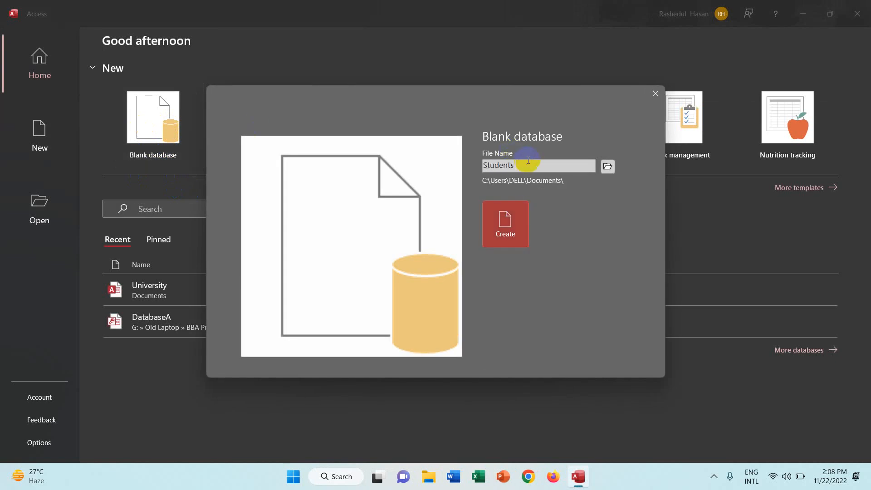
key(Return)
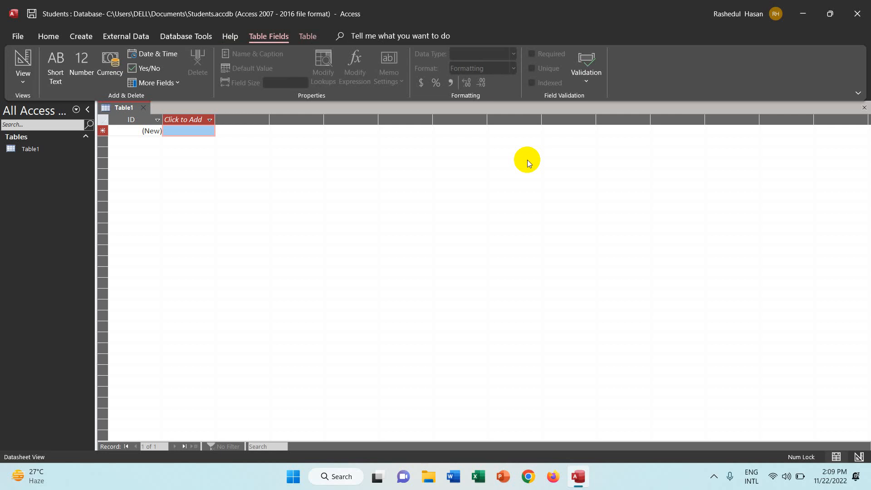
- Switch the new table to Design View, saving it under the name Person
click(119, 110)
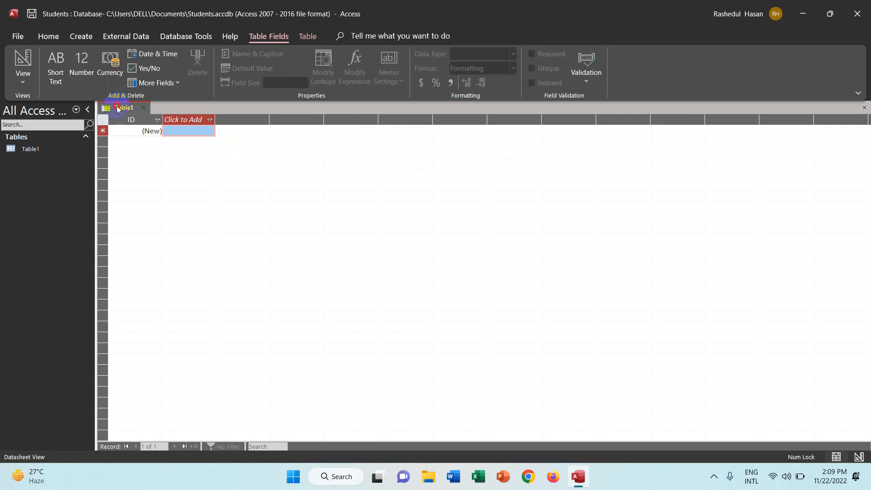
click(22, 84)
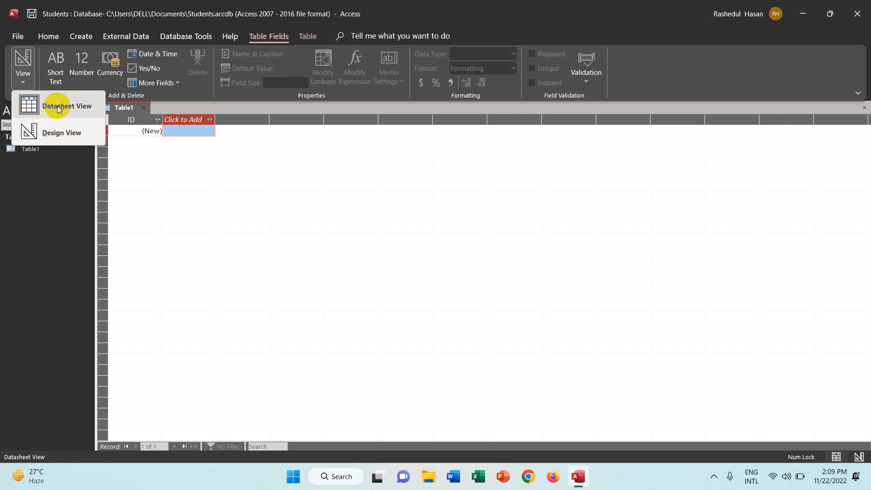
click(57, 133)
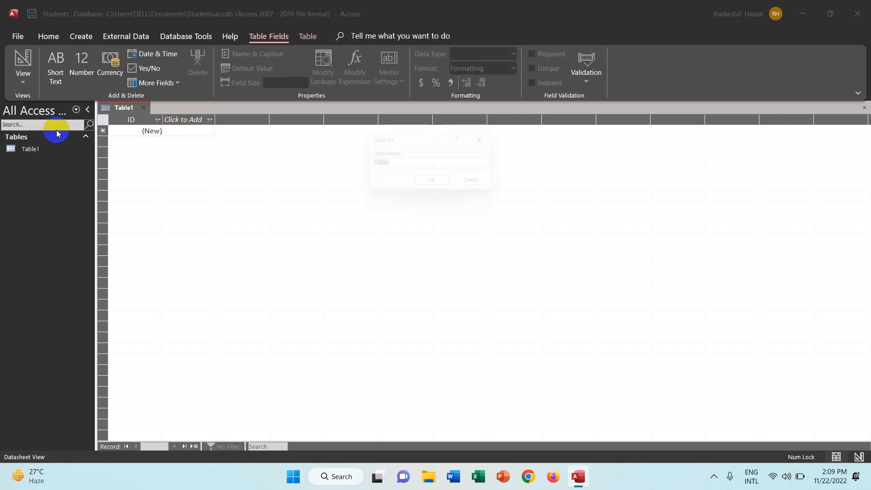
key(BackSpace)
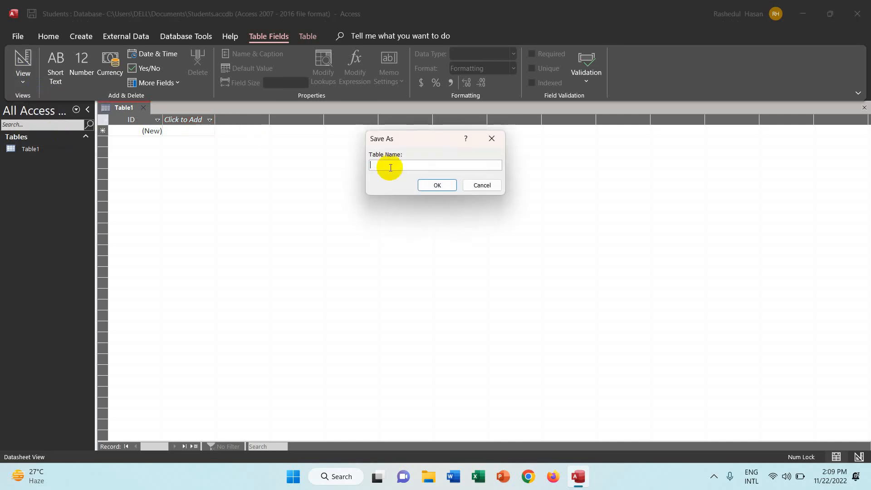
text(Preso)
key(BackSpace)
key(BackSpace)
key(BackSpace)
key(BackSpace)
text(erson)
key(Return)
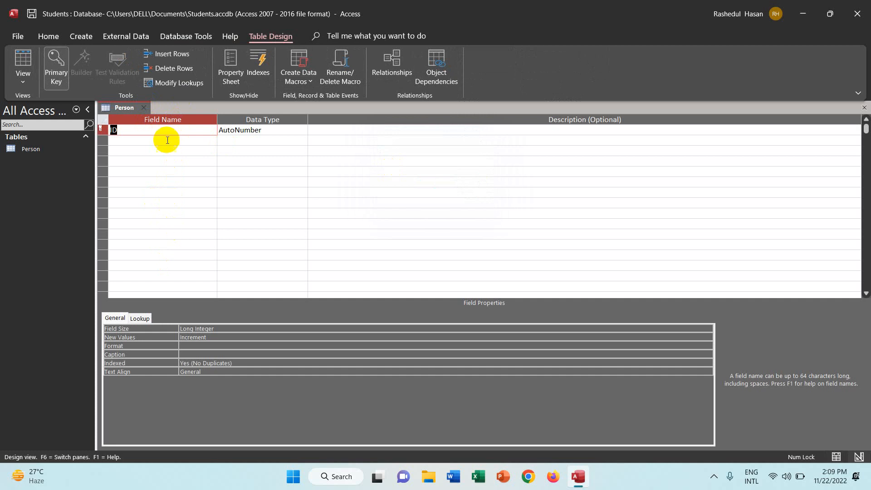
- Rename the Person table's ID field as NID
double_click(125, 131)
click(125, 131)
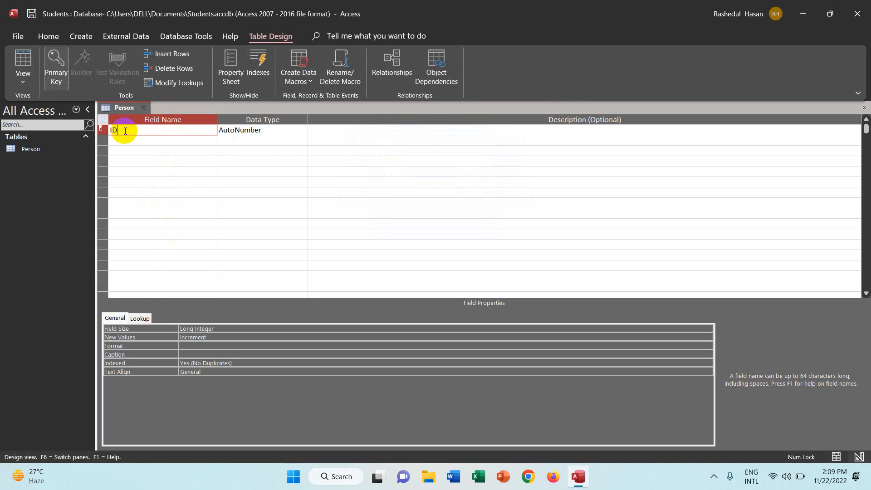
key(BackSpace)
click(99, 129)
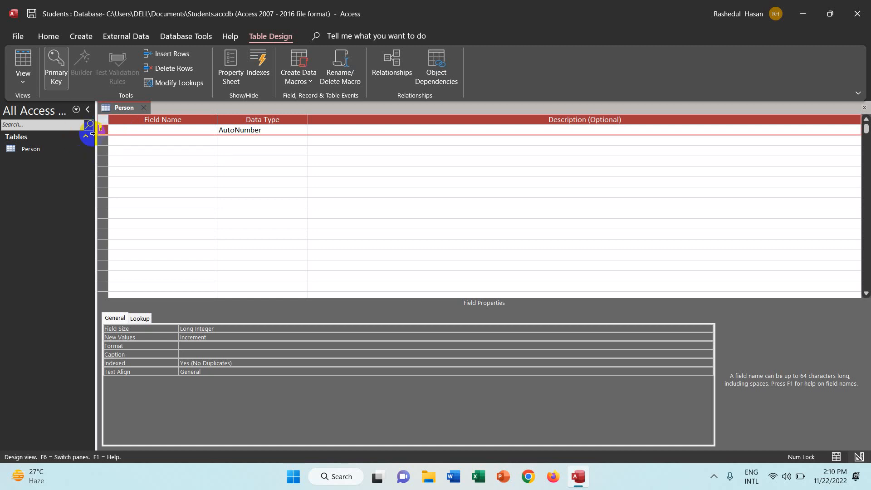
click(123, 129)
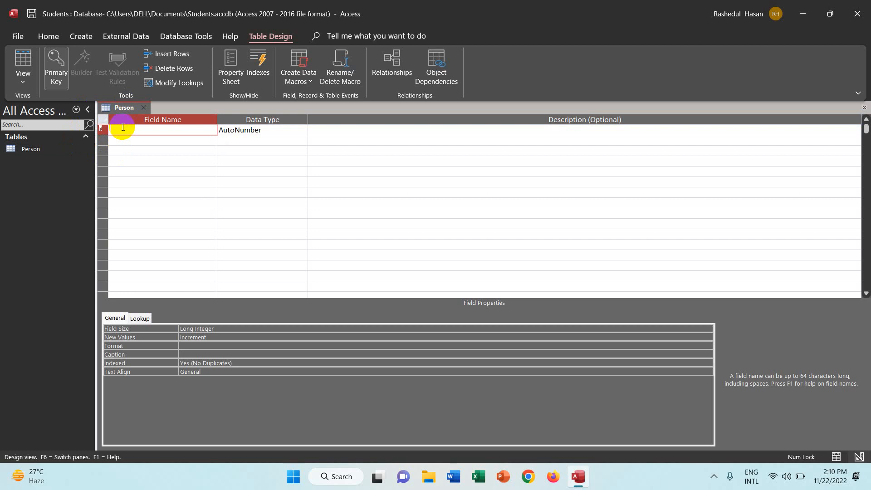
text(NID)
key(Tab)
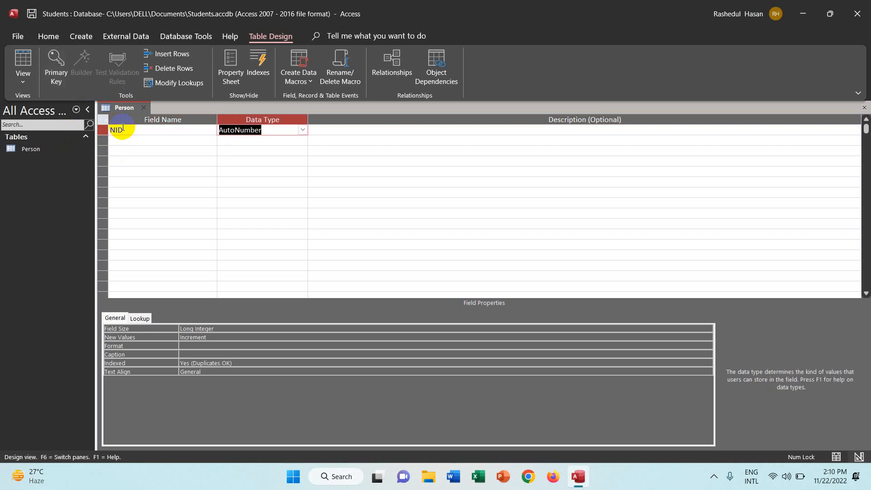
- Set the data type of the NID field to Number
click(302, 130)
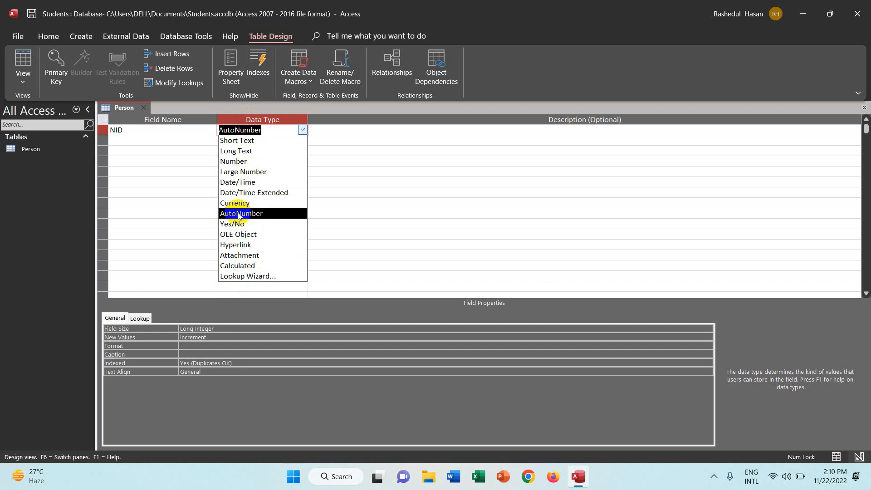
click(249, 141)
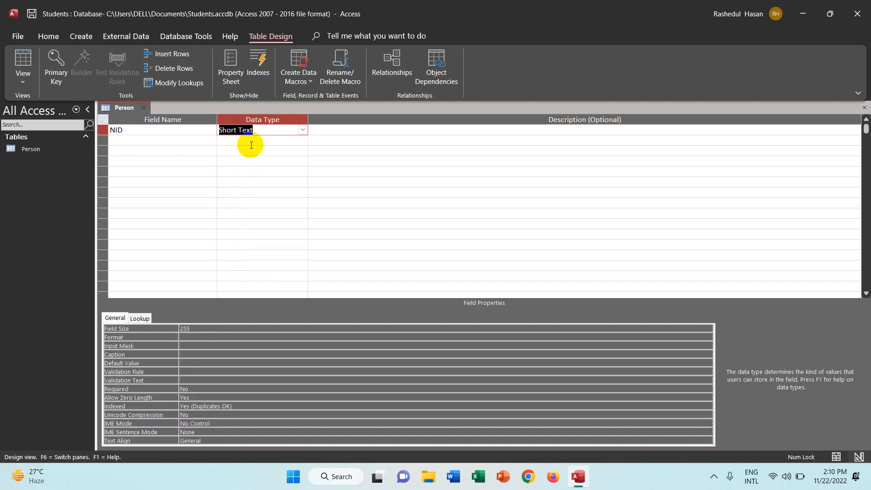
click(303, 131)
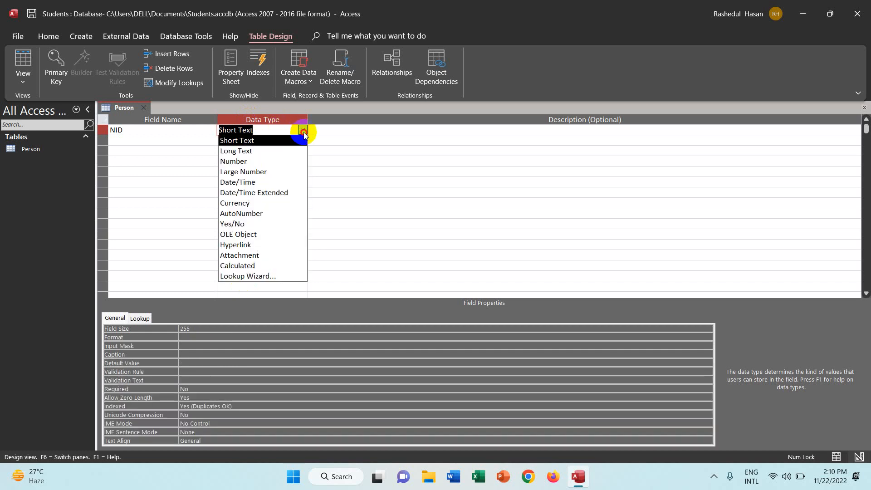
click(254, 162)
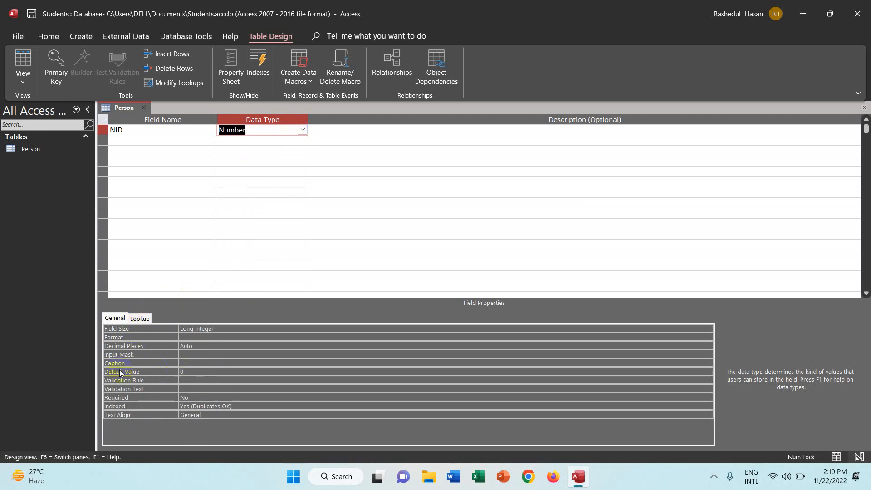
- Add a Name field below NID with the Short Text data type, accepting the reserved word
click(141, 139)
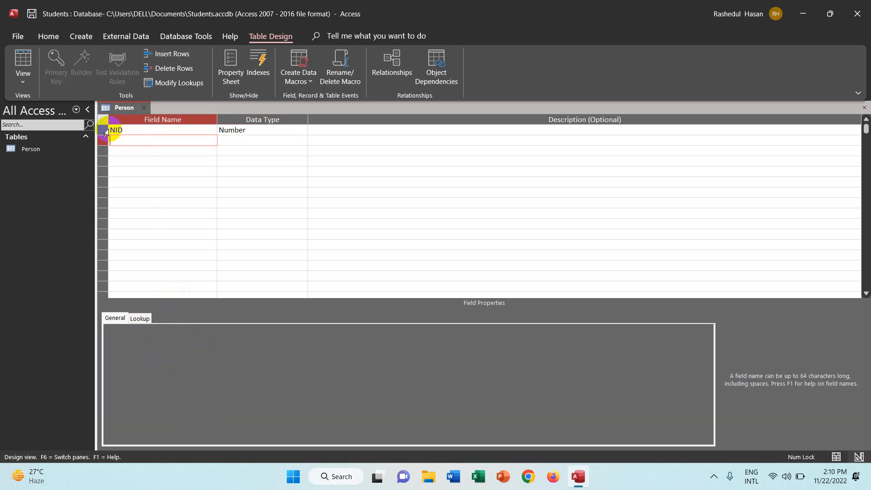
text(Name)
key(Tab)
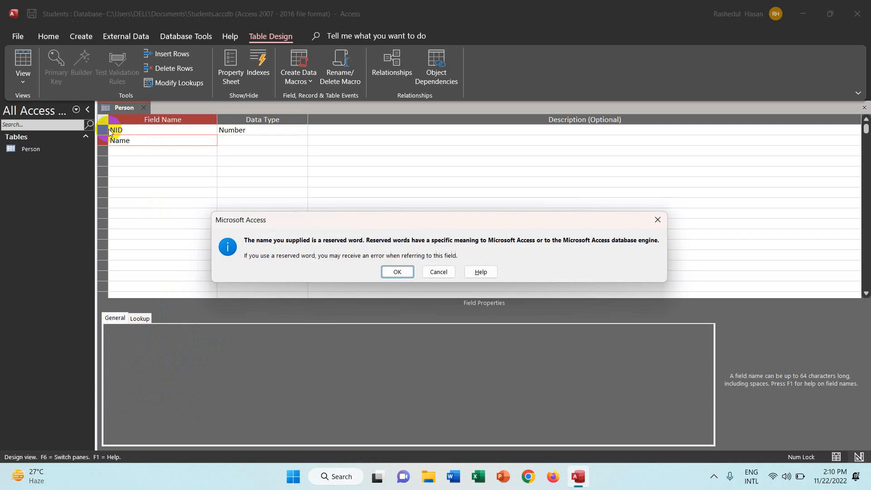
click(392, 271)
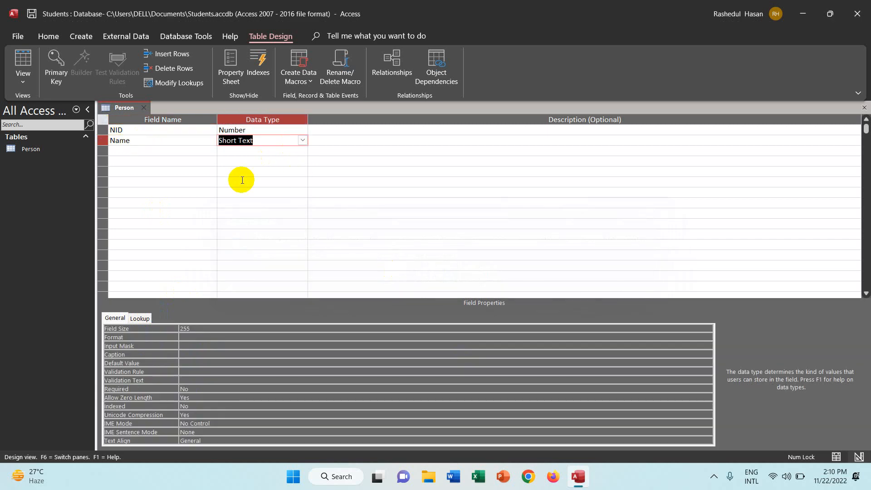
click(168, 151)
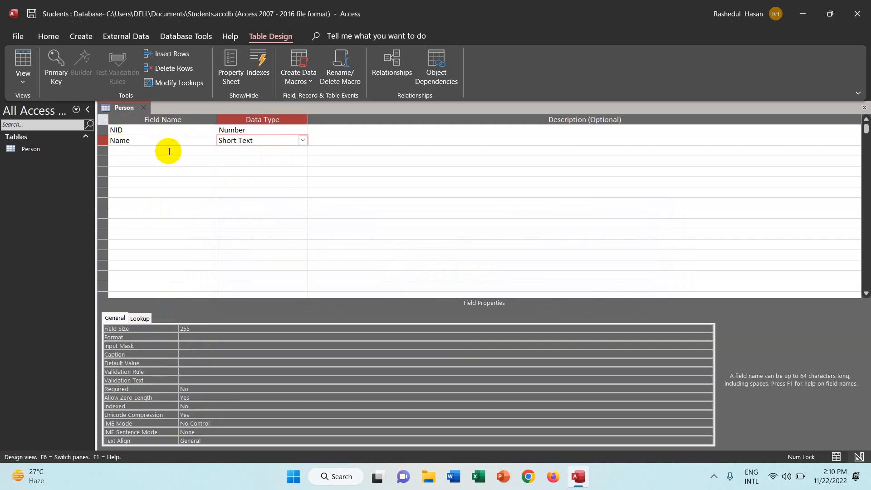
- Describe the NID field as "Personal ID" and the Name field as "Name of the Students"
click(346, 138)
click(349, 128)
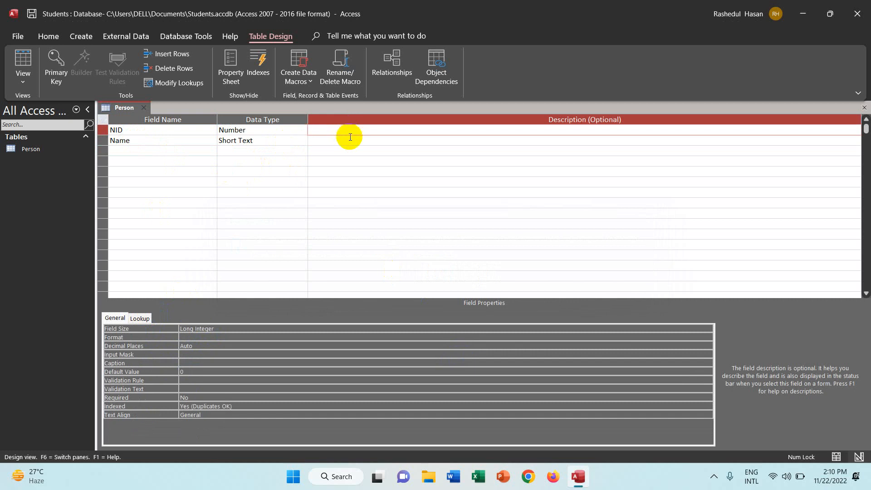
text(Personal ID)
key(Return)
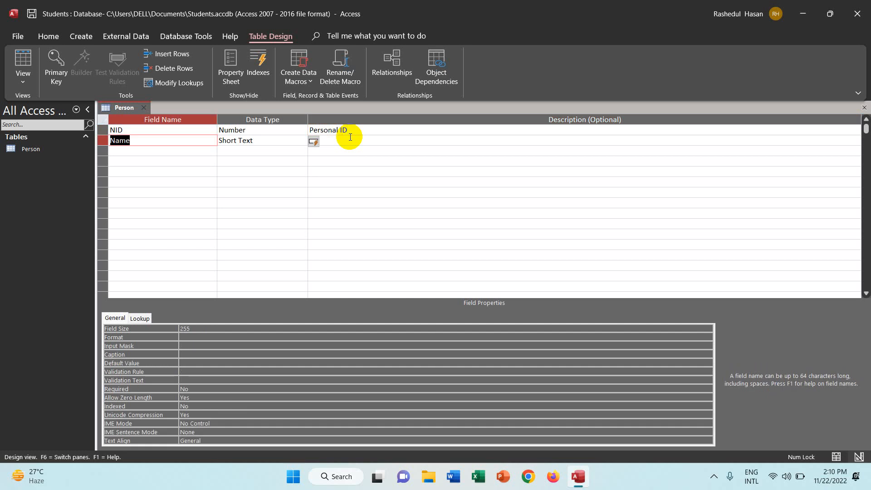
click(350, 137)
text(Name o)
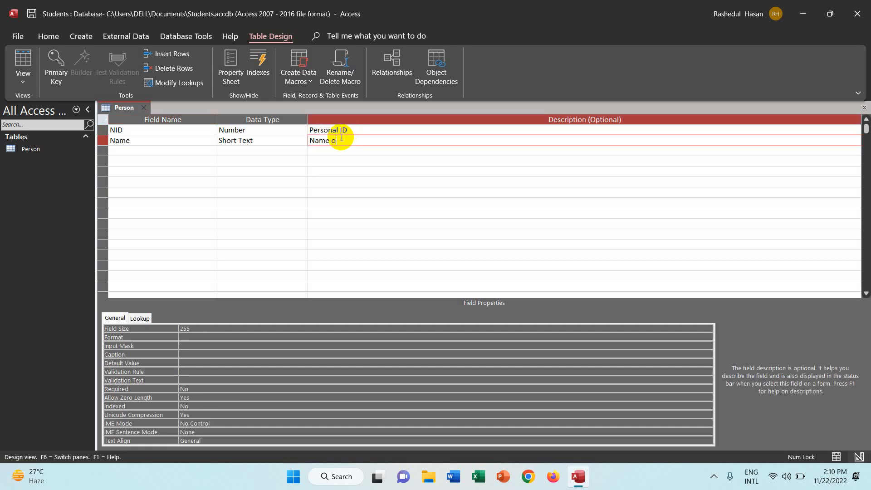
text(f the Students)
key(Return)
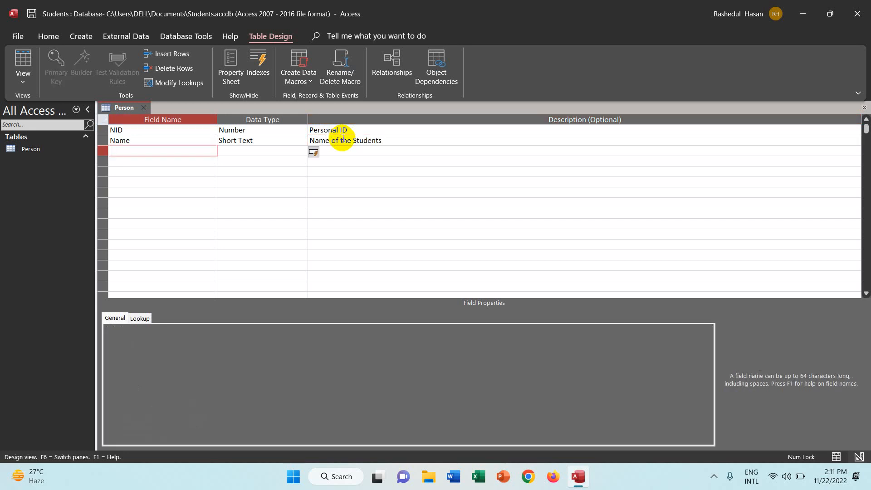
- Add two Short Text fields named Address and BloodGroup, leaving their descriptions empty
text(Address)
key(Return)
key(Return)
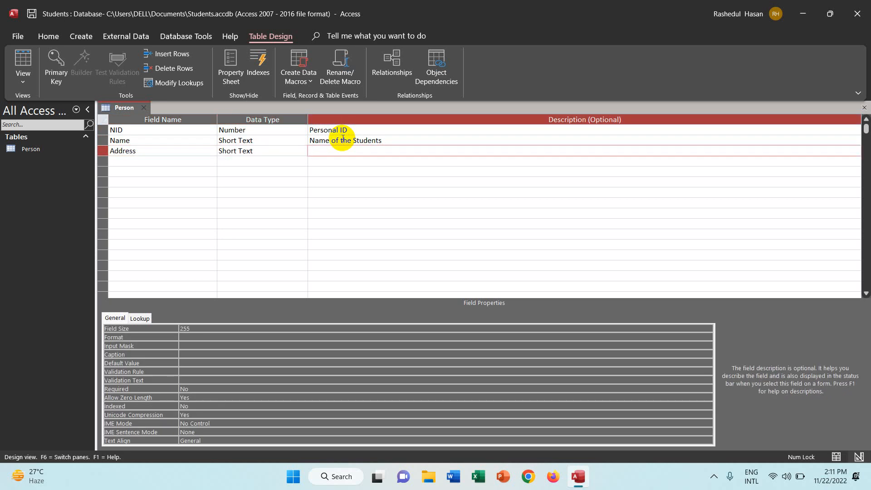
key(Return)
text(Blood)
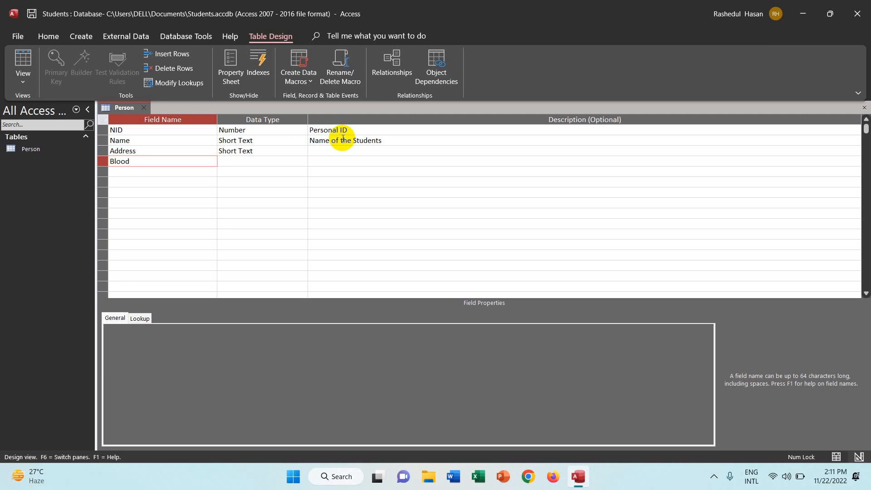
text(Group)
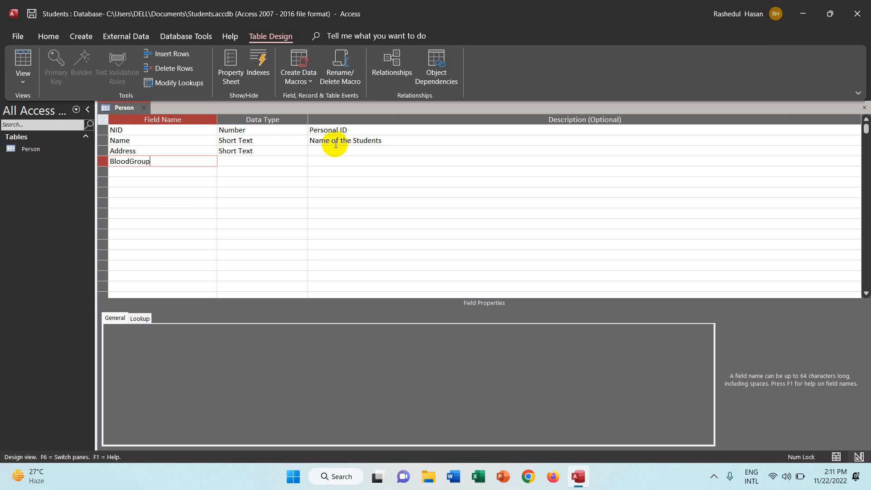
key(Return)
key(Return)
key(Return)
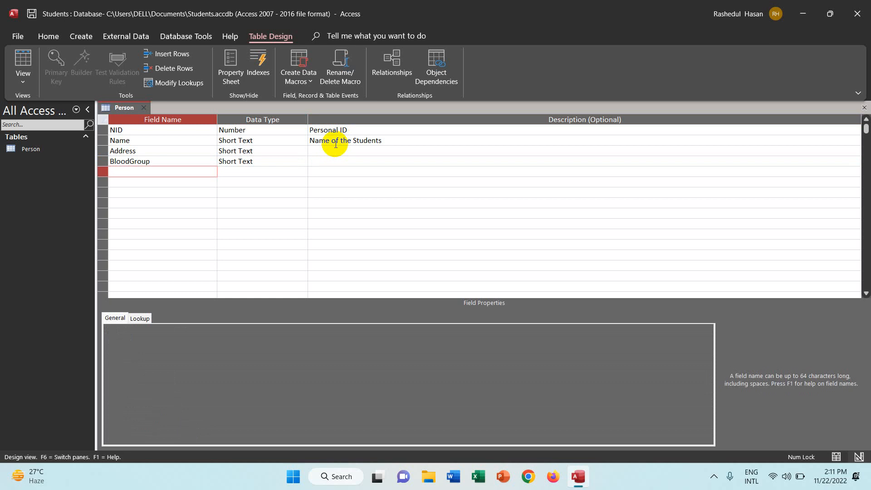
- Add a DoB field with the Date/Time data type below BloodGroup
text(Date of Bir)
key(BackSpace)
key(BackSpace)
key(BackSpace)
key(BackSpace)
key(BackSpace)
key(BackSpace)
key(BackSpace)
key(BackSpace)
key(BackSpace)
text(B)
key(Tab)
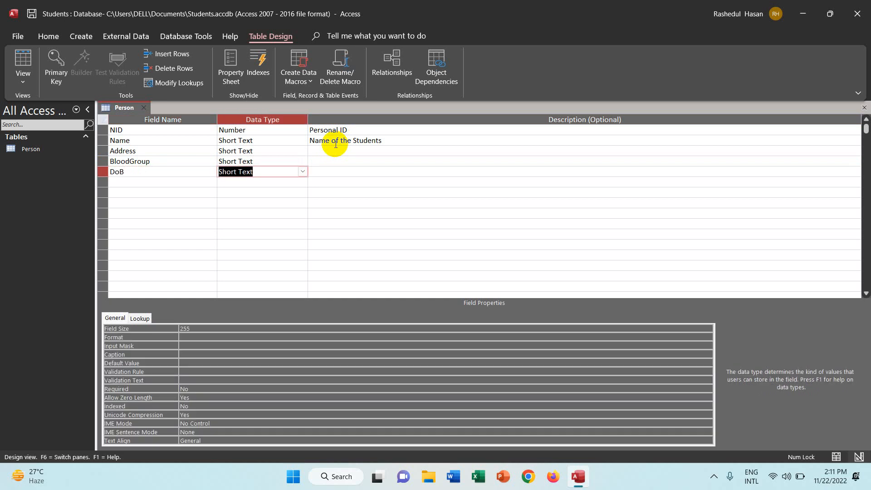
text(date/Time)
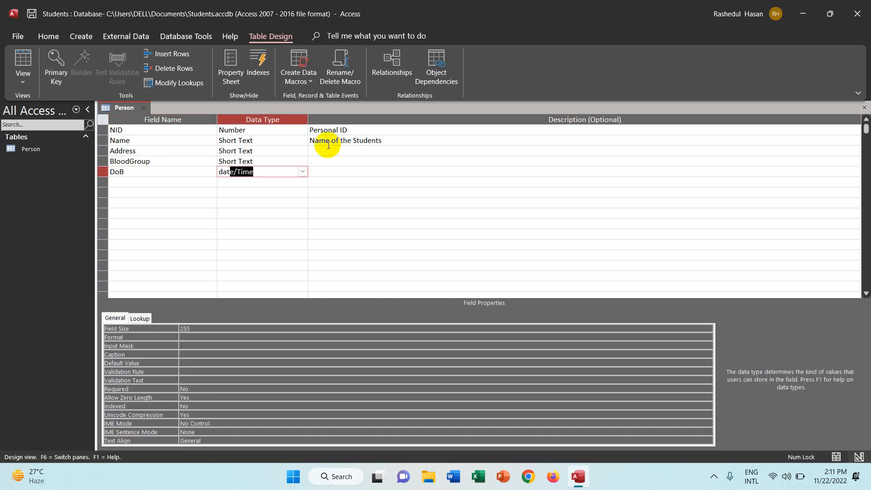
key(Tab)
key(Tab)
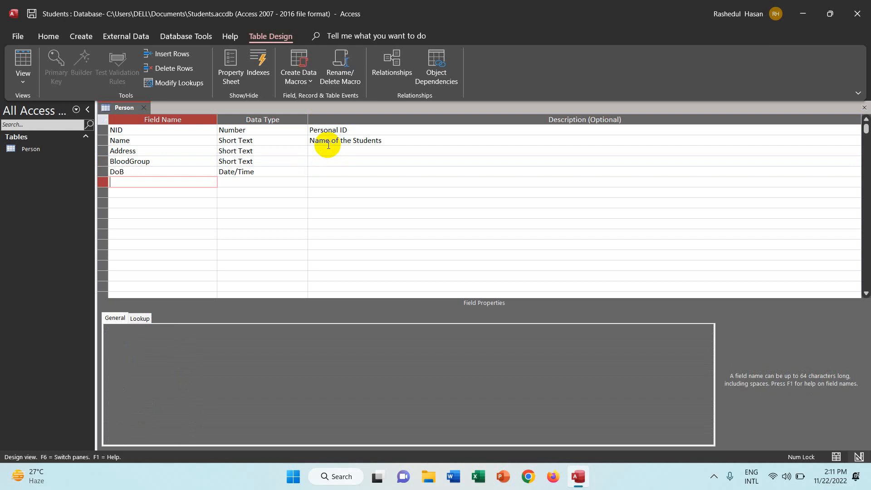
click(276, 181)
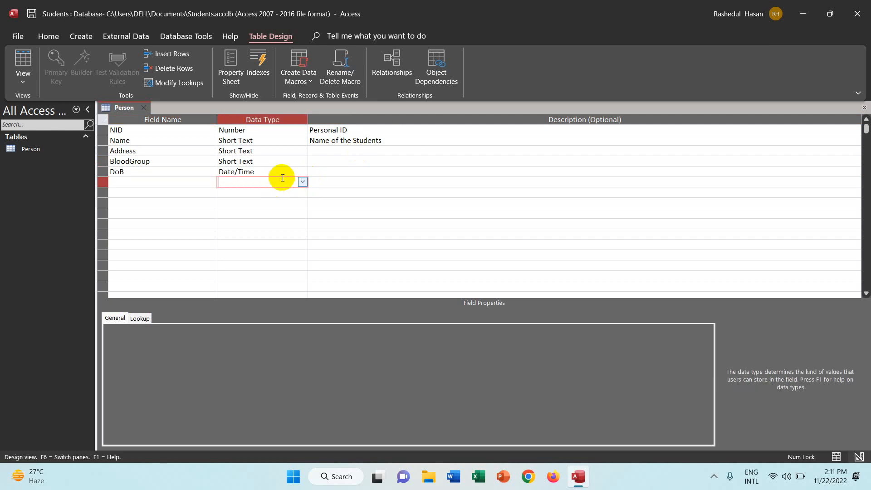
click(283, 172)
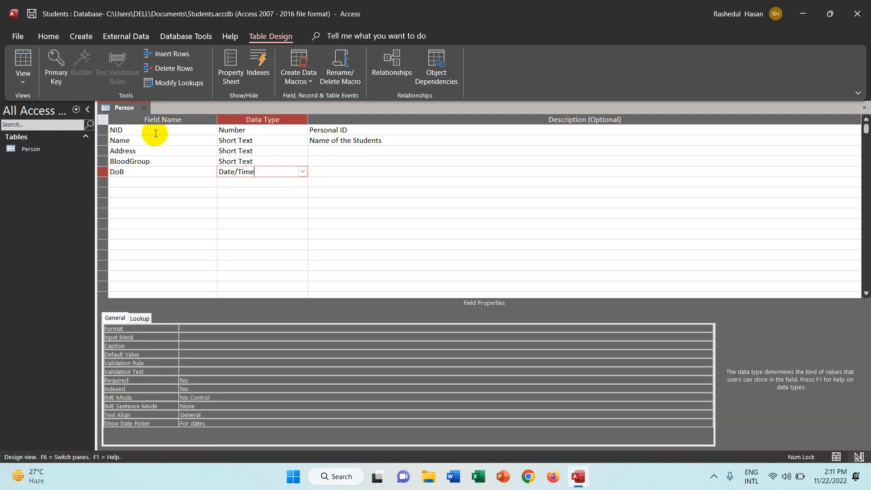
- Switch the Person table to Datasheet View, saving its design changes
click(18, 80)
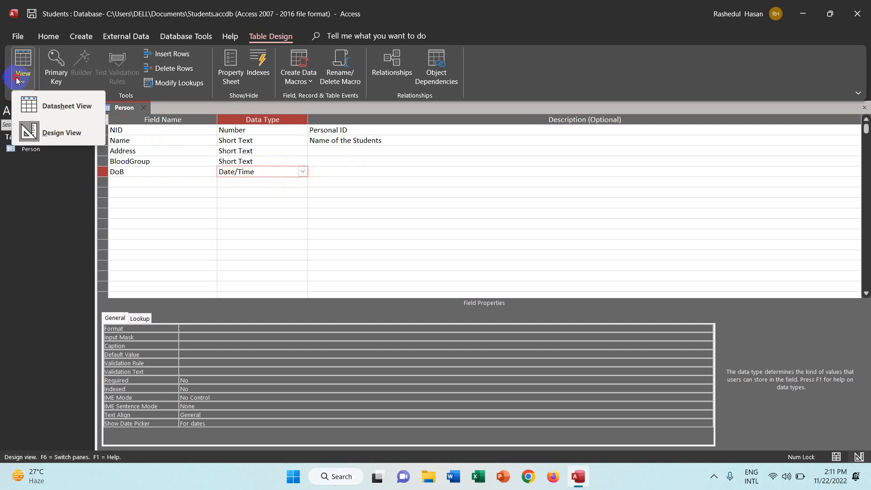
click(37, 106)
click(415, 272)
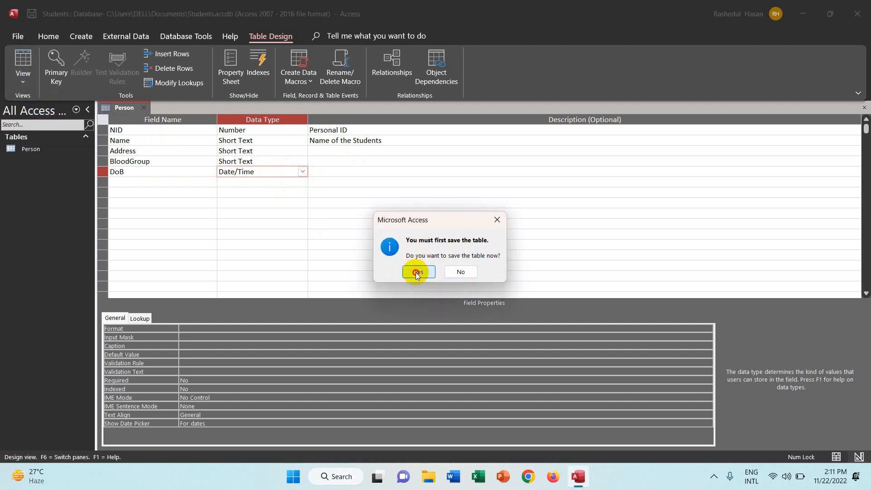
- Look through the empty NID, Name, Address, BloodGroup and DoB columns of the Person table
click(204, 132)
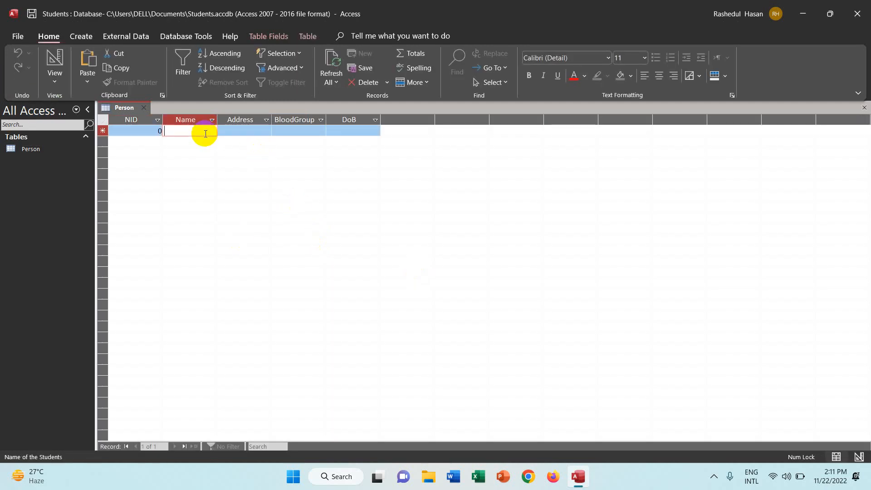
click(239, 132)
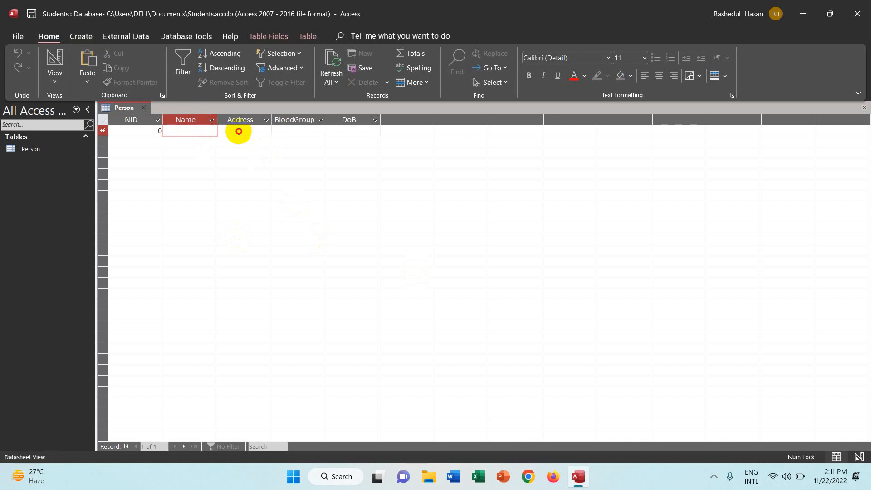
click(295, 132)
click(352, 133)
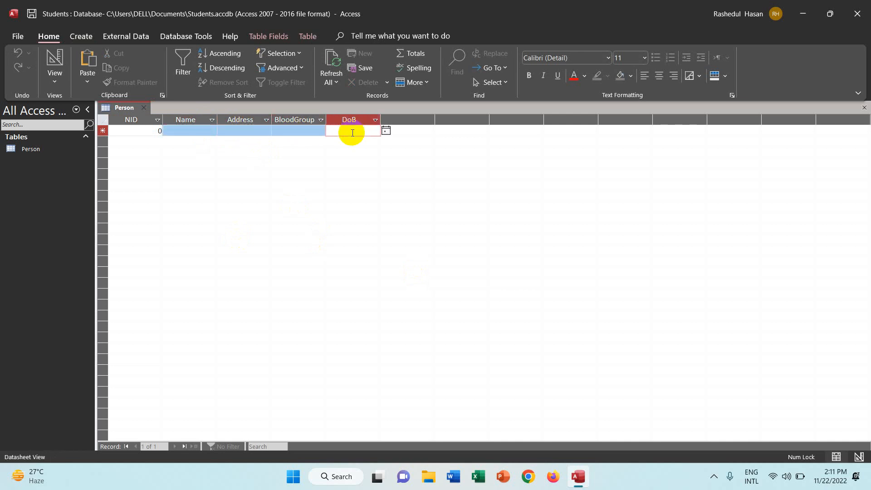
click(132, 120)
click(177, 119)
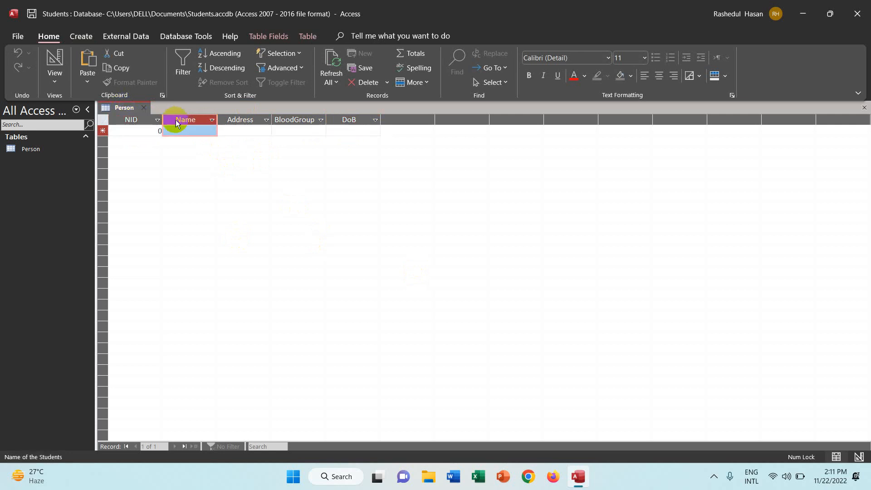
click(239, 120)
click(297, 120)
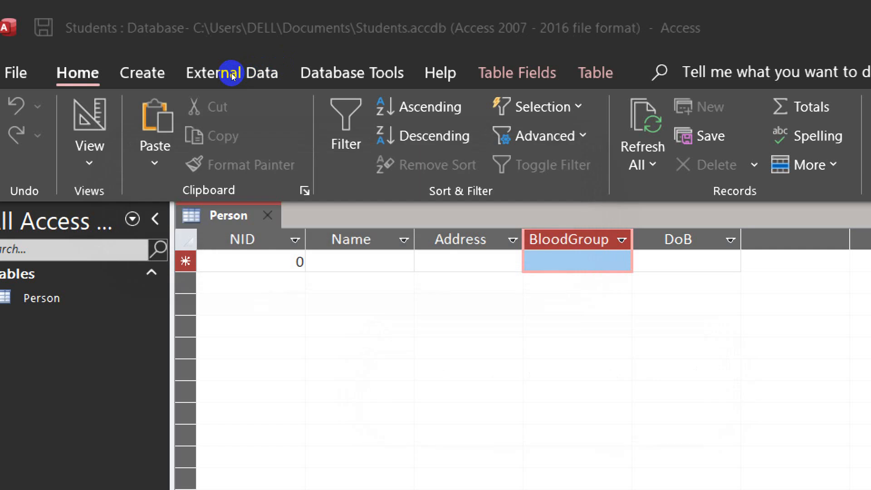
click(148, 131)
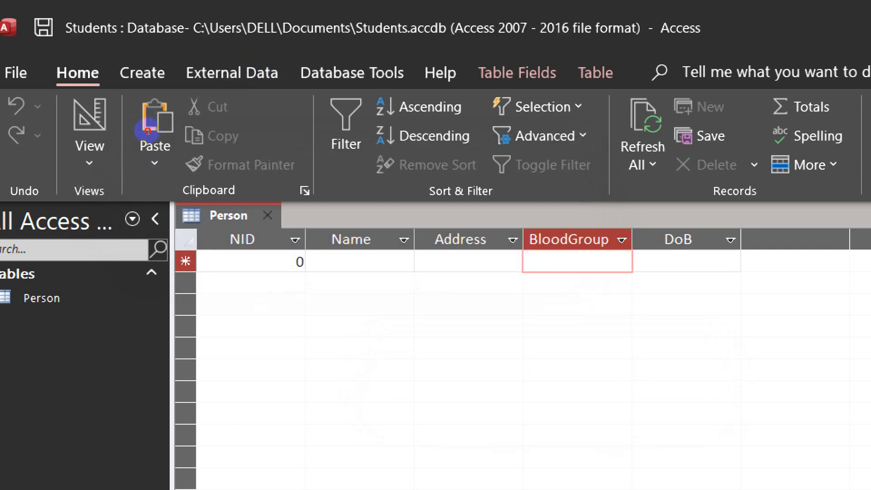
key(Tab)
key(Tab)
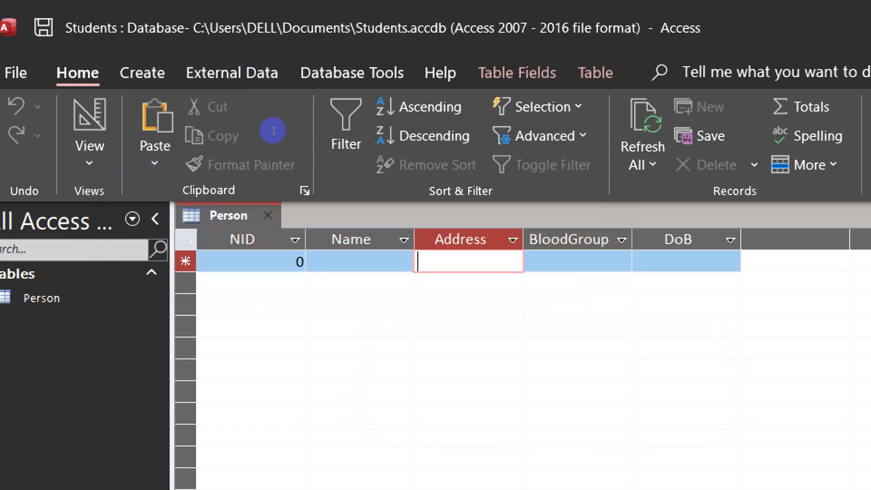
key(Tab)
key(Tab)
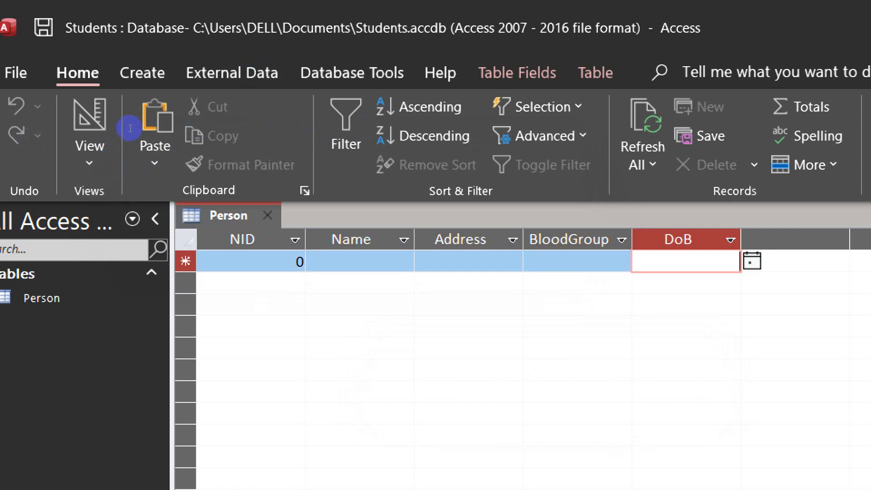
- Enter the person's ID number in the NID field of the first record
key(Tab)
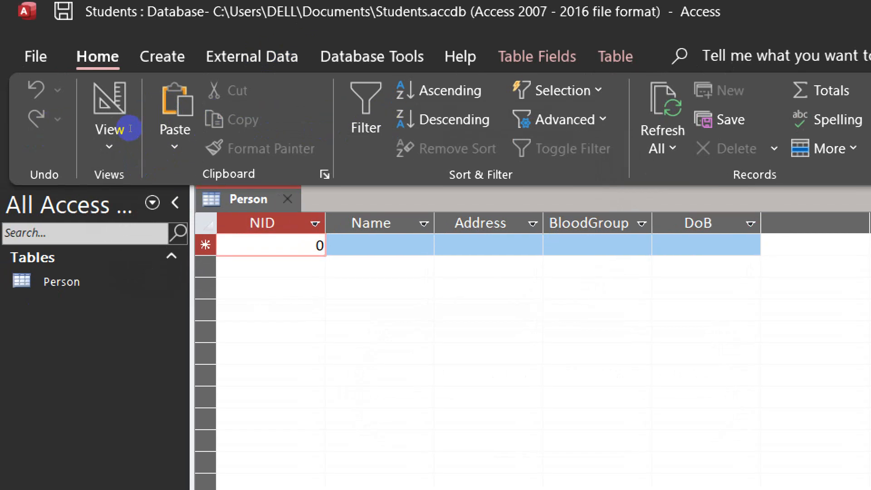
text(10)
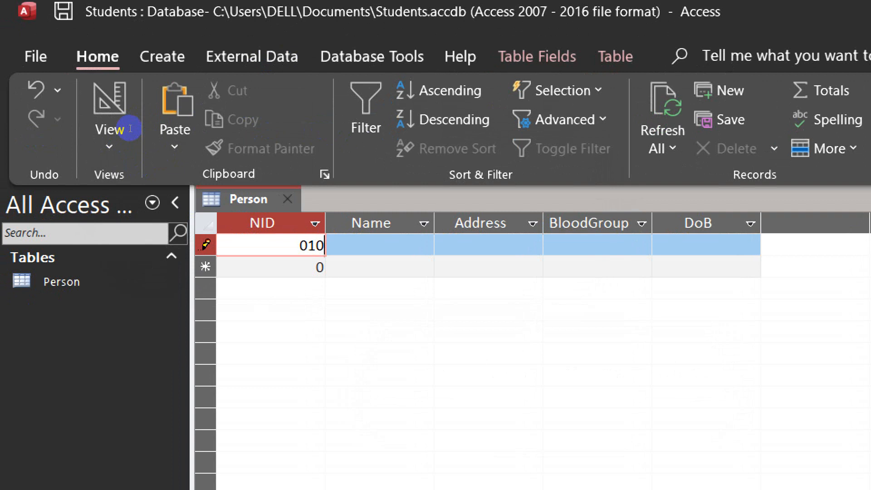
key(BackSpace)
key(BackSpace)
key(BackSpace)
text(100)
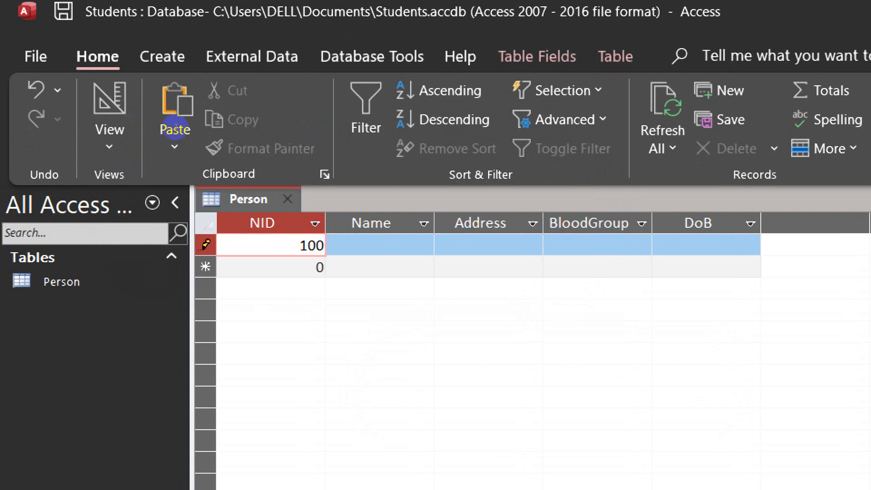
- Fill in the person's name in the Name field of the first record
key(Tab)
text(aHM)
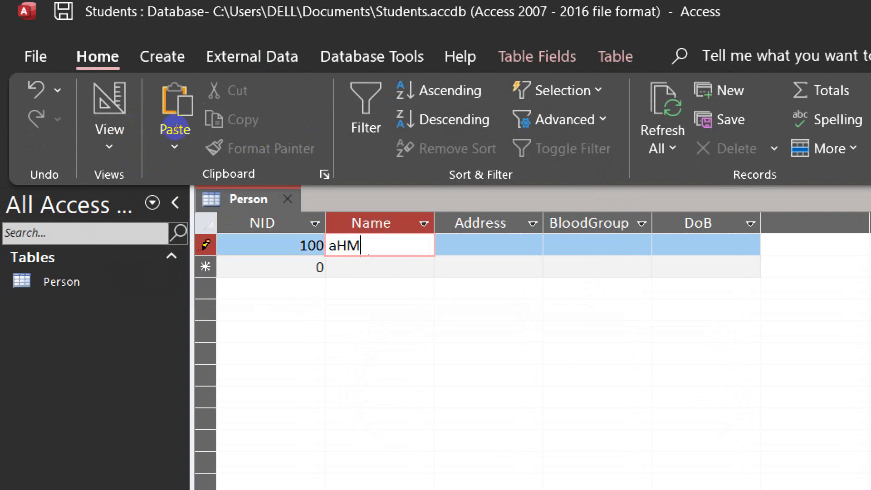
key(BackSpace)
key(BackSpace)
key(BackSpace)
text(Ahmed)
- Fill in the person's address and set BloodGroup to AB- in the first record
key(Tab)
text(Bad)
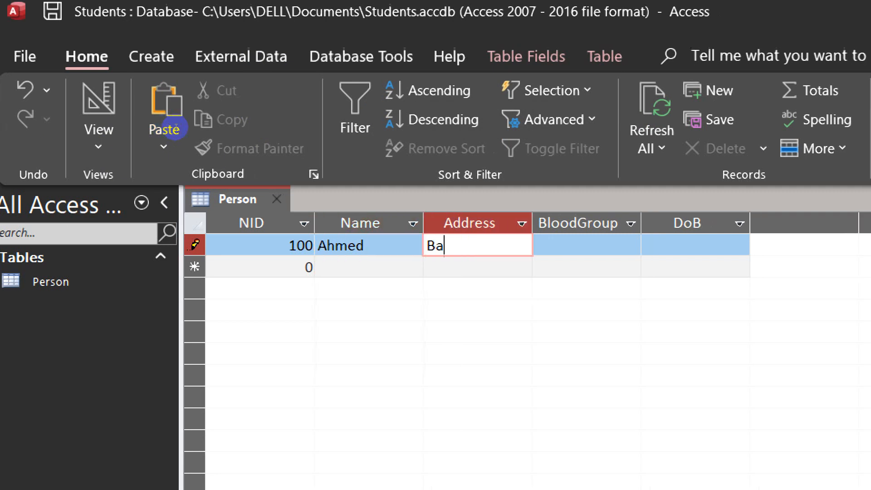
text(da)
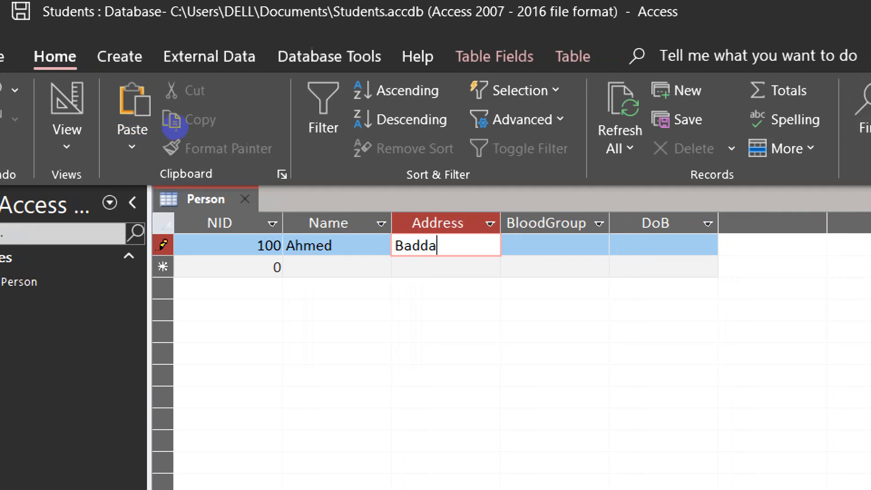
key(Tab)
text(AB-)
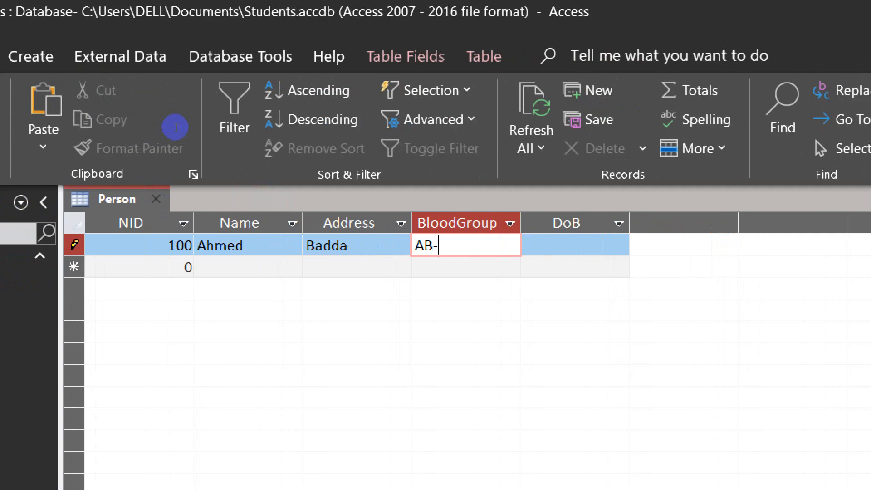
- Choose the person's date of birth for the DoB field from the date picker calendar
key(Tab)
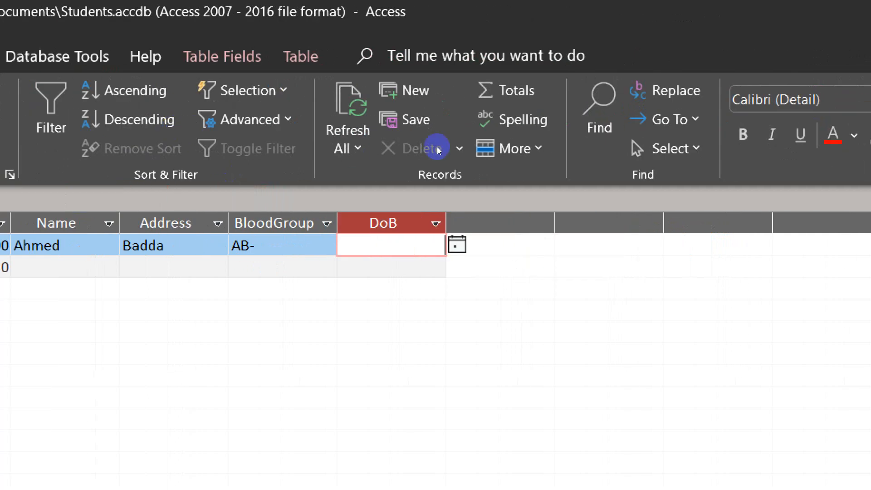
click(458, 245)
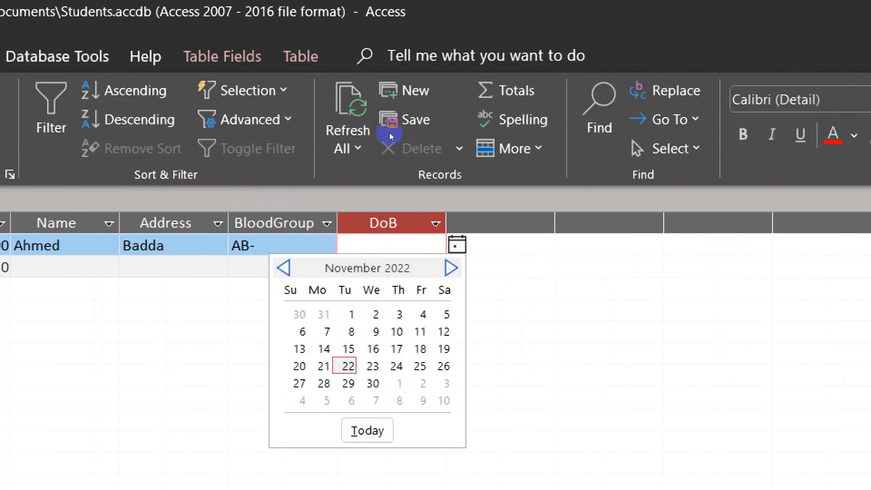
click(283, 268)
click(283, 268)
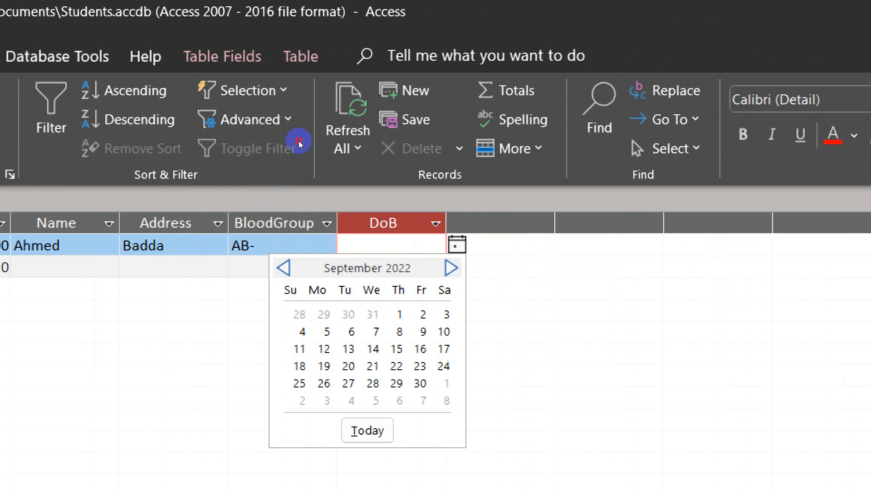
click(283, 267)
click(283, 268)
click(284, 267)
click(283, 268)
click(283, 268)
click(284, 268)
click(283, 267)
click(283, 268)
click(283, 267)
click(283, 267)
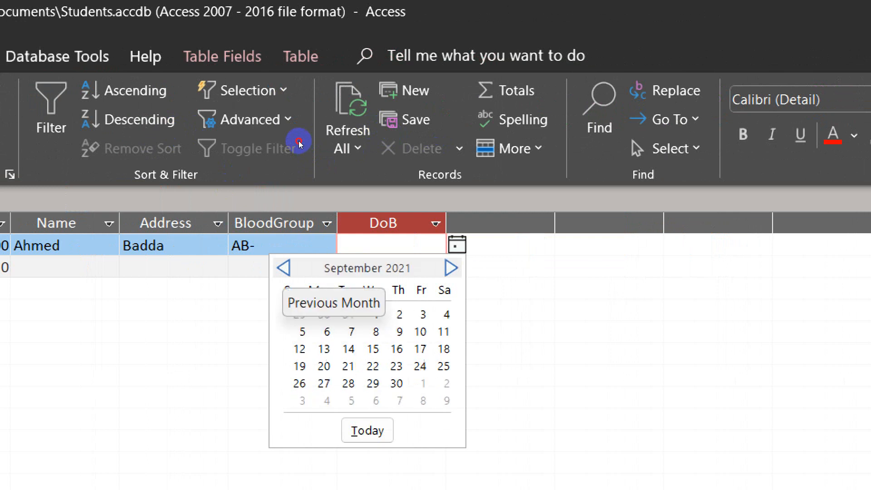
click(283, 268)
click(284, 268)
click(284, 267)
click(283, 268)
click(284, 268)
click(284, 268)
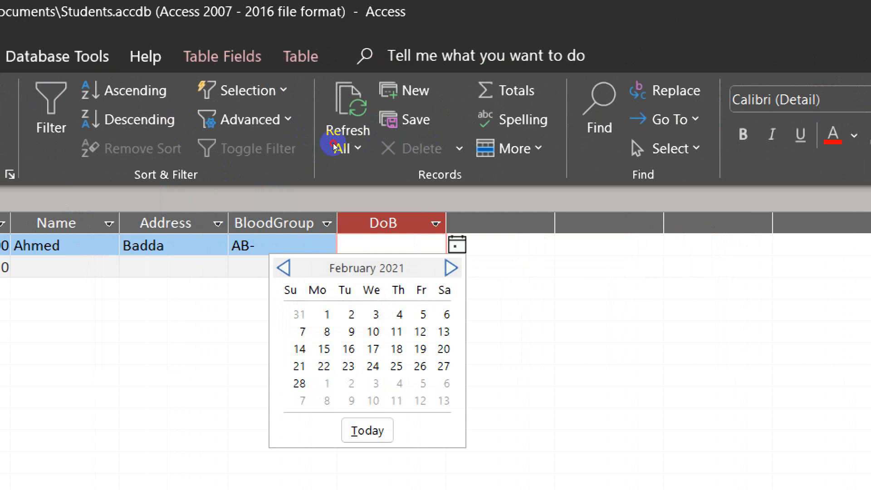
click(326, 315)
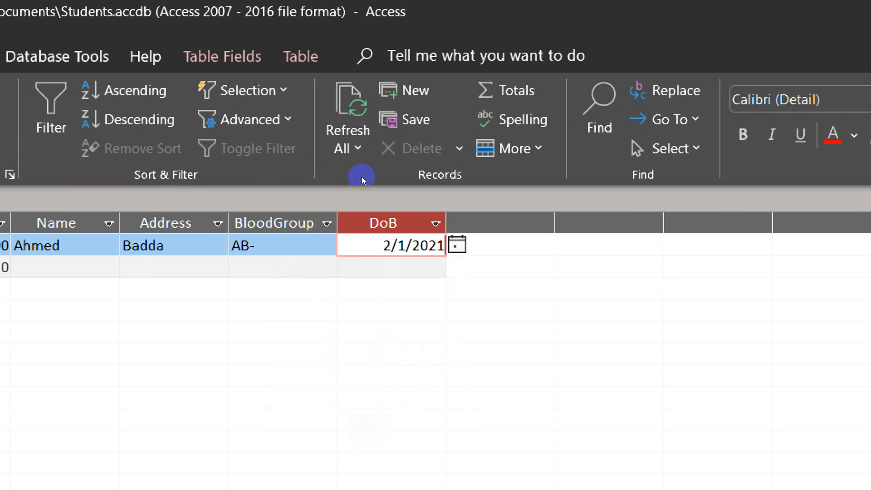
- Return to the start of the first record and select its whole row, committing the entries
key(Left)
key(Left)
key(Left)
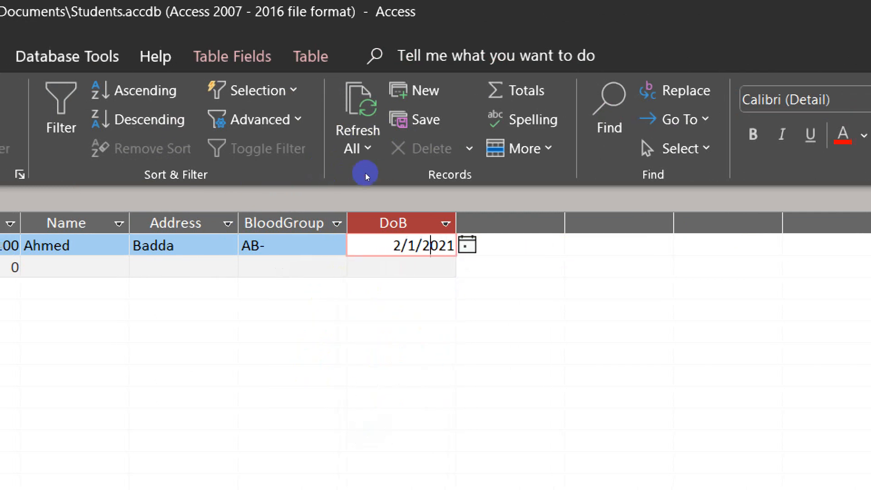
key(Left)
key(Left)
key(Left)
key(Left)
key(Left)
key(Left)
key(Left)
key(Left)
key(Left)
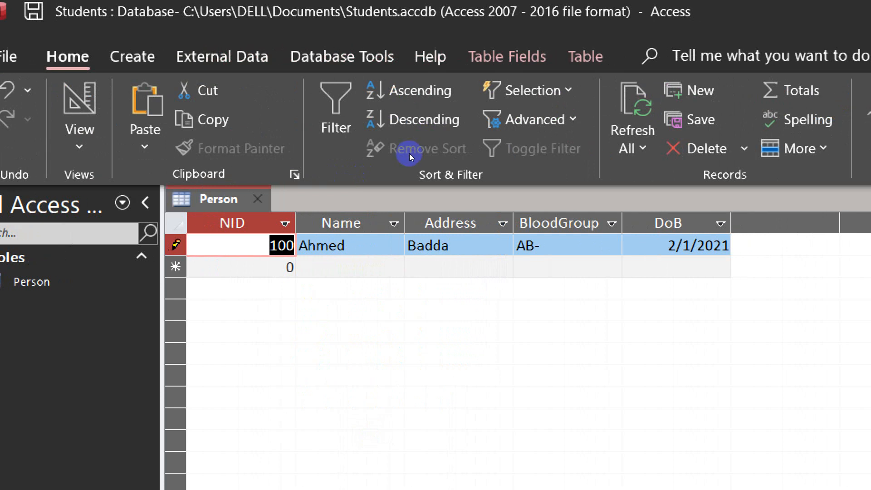
click(100, 132)
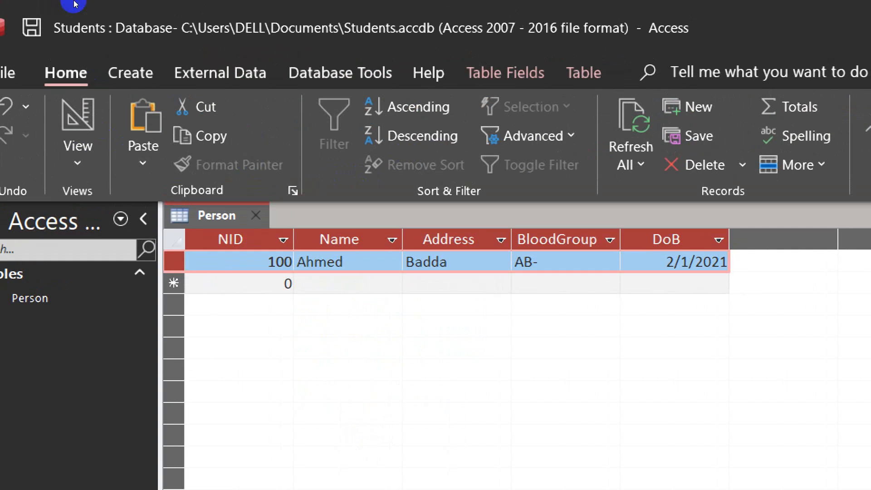
- Create a form based on the Person table
click(131, 56)
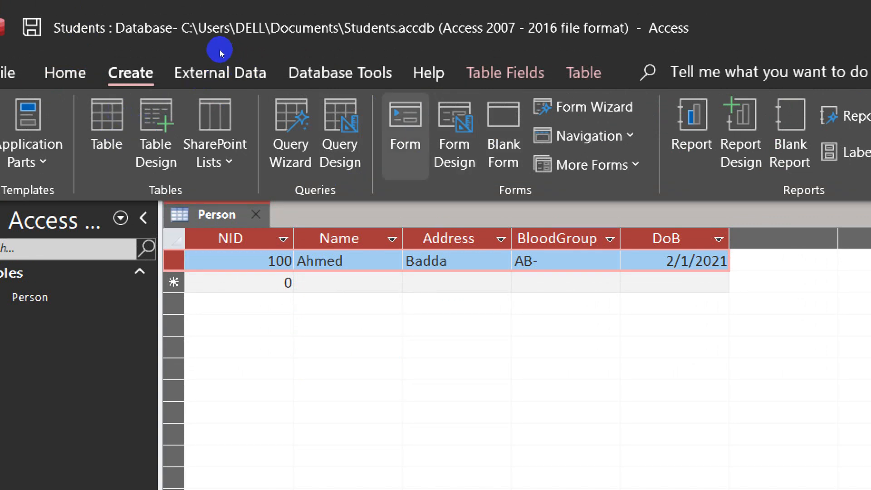
click(405, 122)
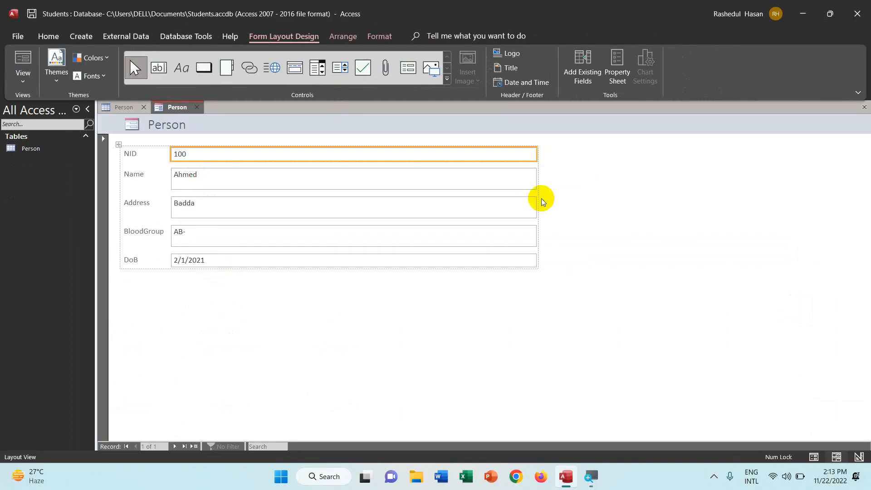
click(413, 332)
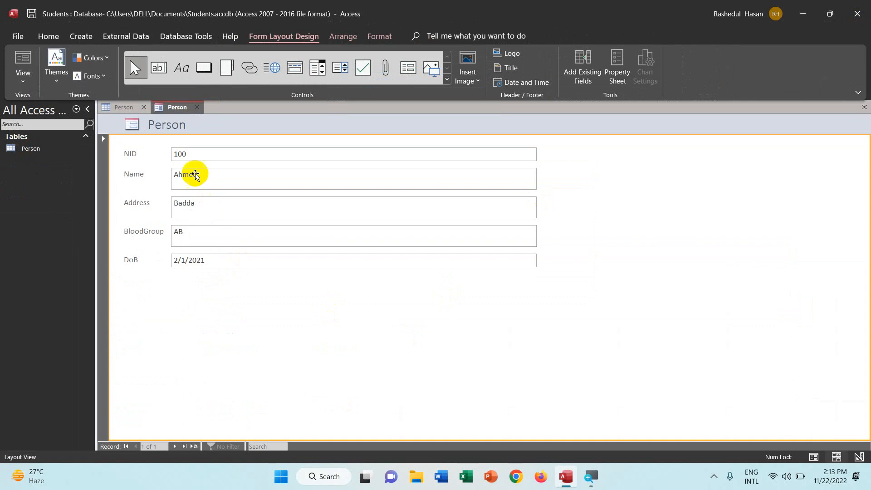
- Save the new form under the name Person and close it
right_click(173, 110)
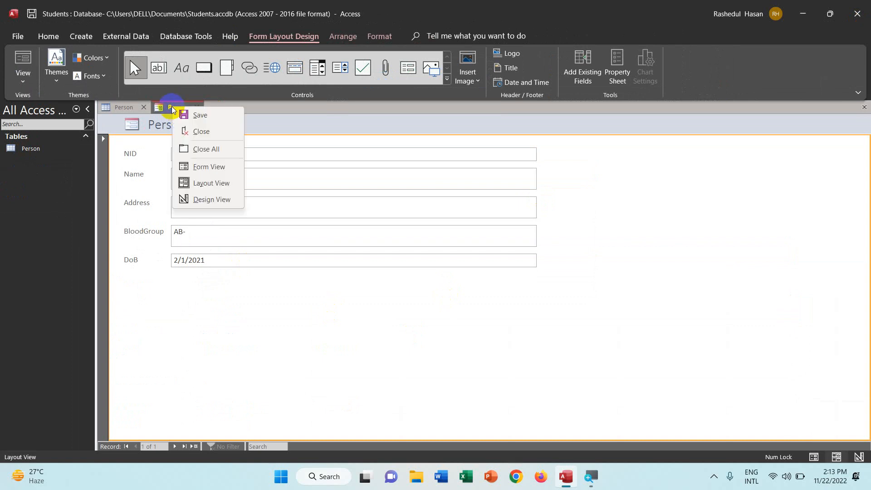
click(187, 115)
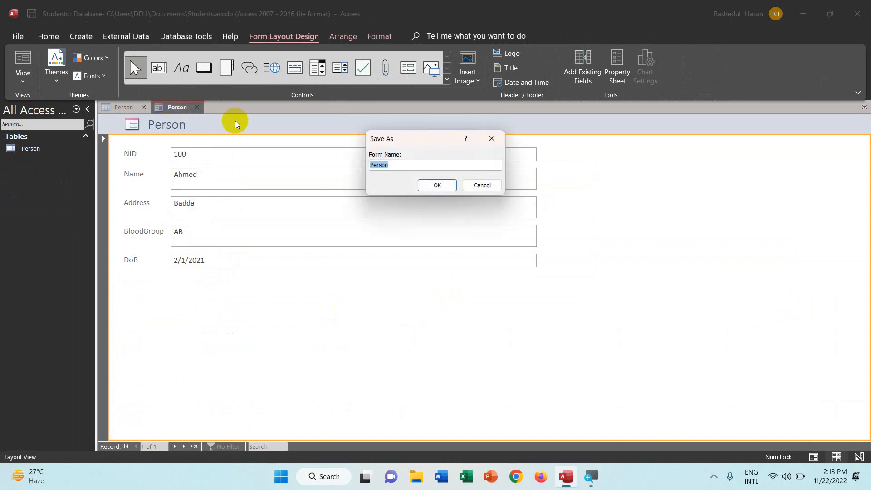
click(437, 185)
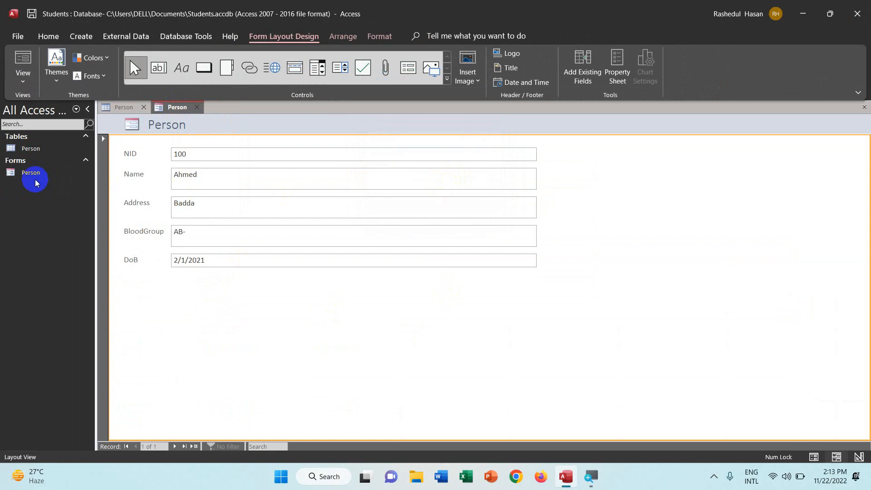
click(197, 108)
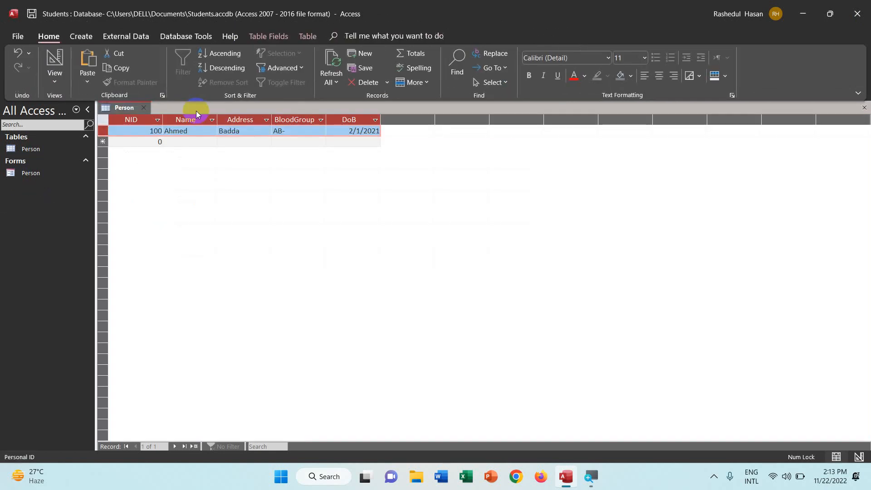
- Start a new blank record in the Person form and enter the second person's ID number as its NID
double_click(39, 177)
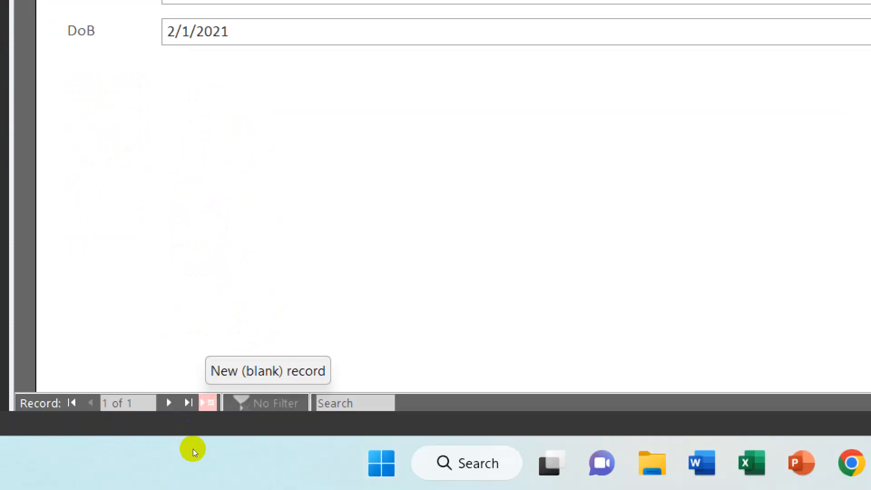
click(208, 403)
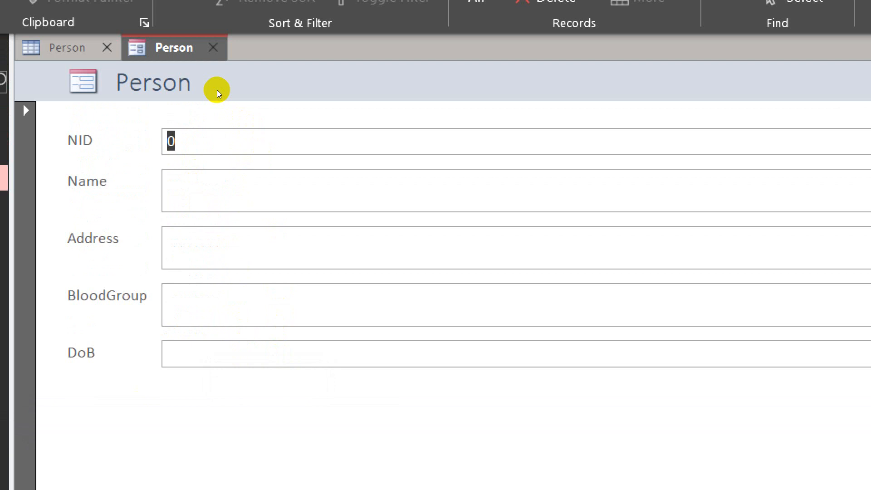
text(10)
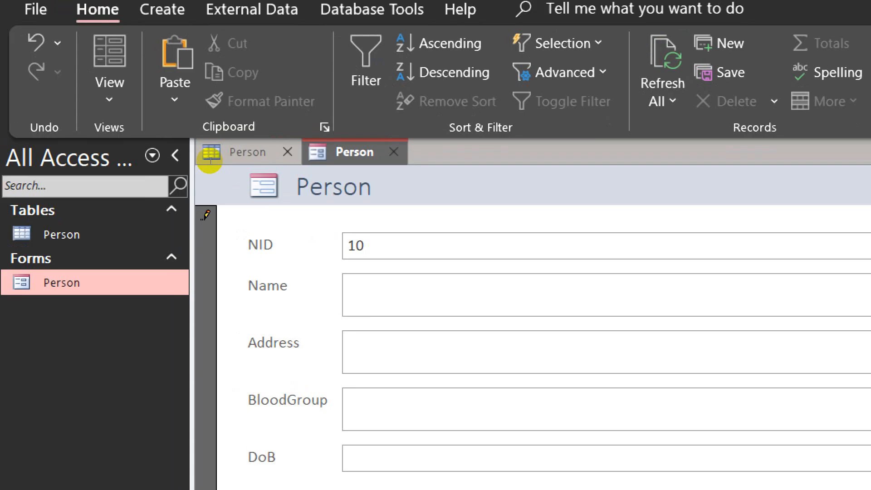
text(1)
key(Tab)
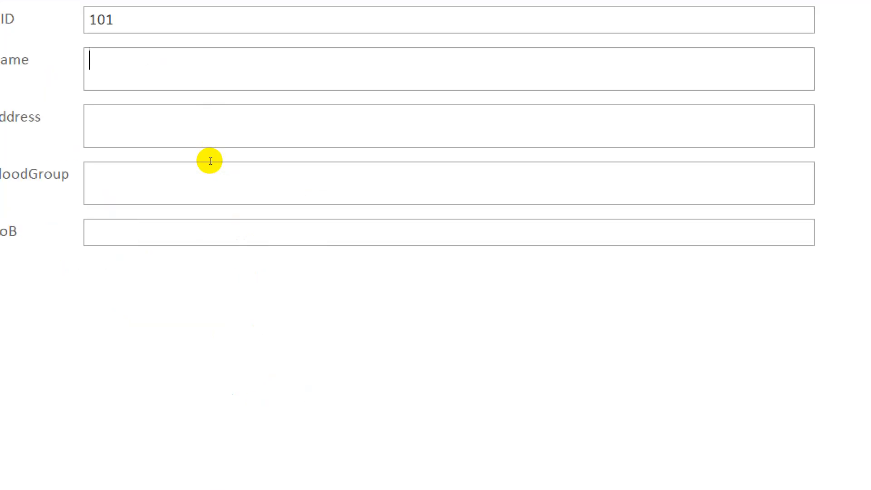
- Enter the second person's name in the Name field of the new record
text(Habin)
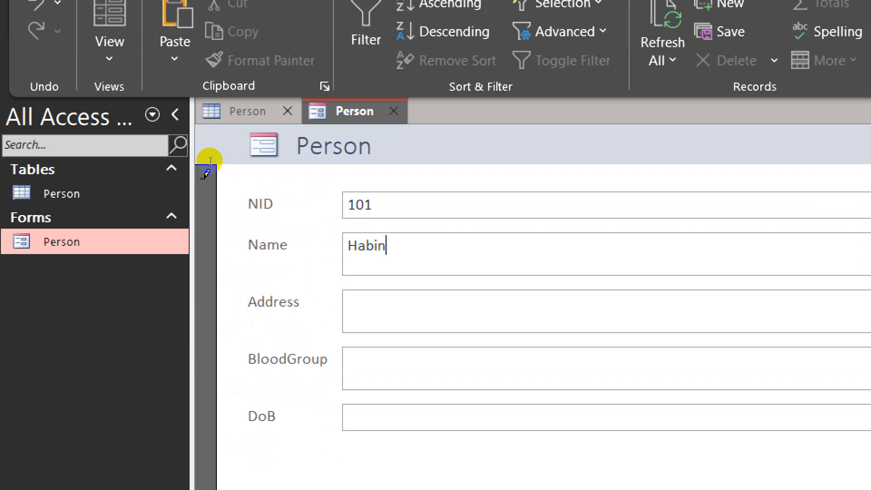
key(Tab)
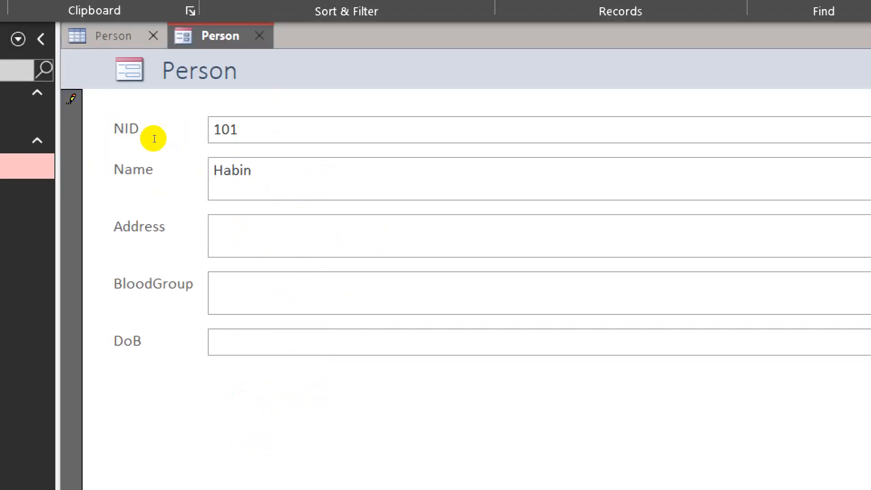
click(198, 178)
key(BackSpace)
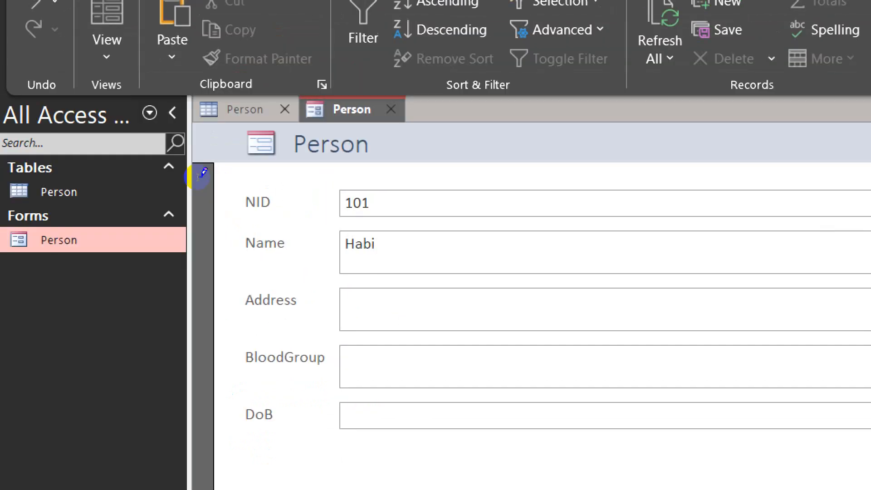
text(b)
key(Tab)
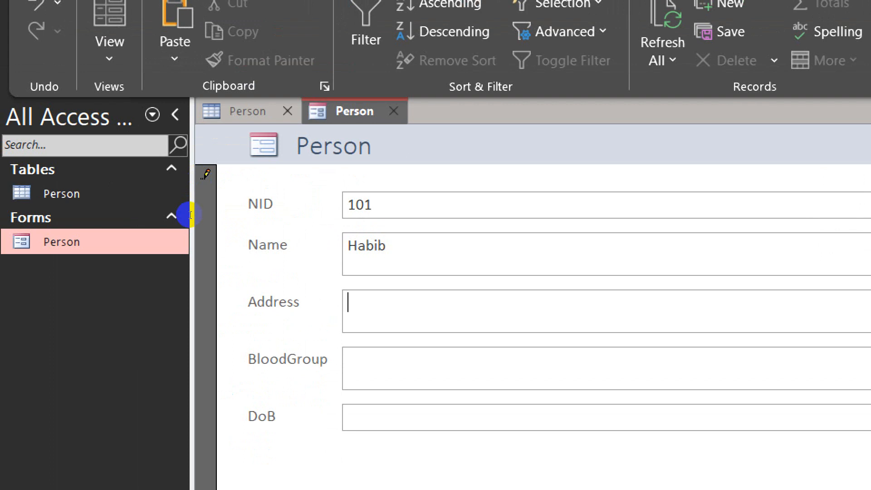
- Enter the second person's address in the Address field
text(Ramputa)
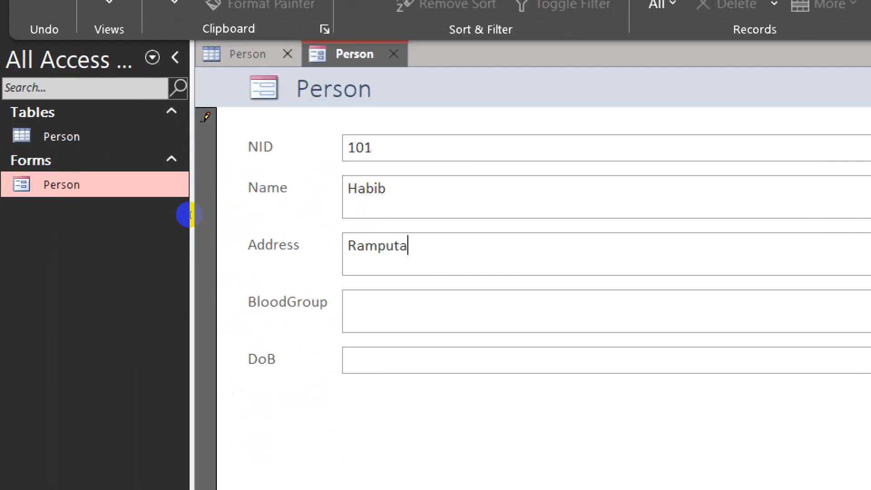
key(BackSpace)
key(BackSpace)
text(ra)
key(Tab)
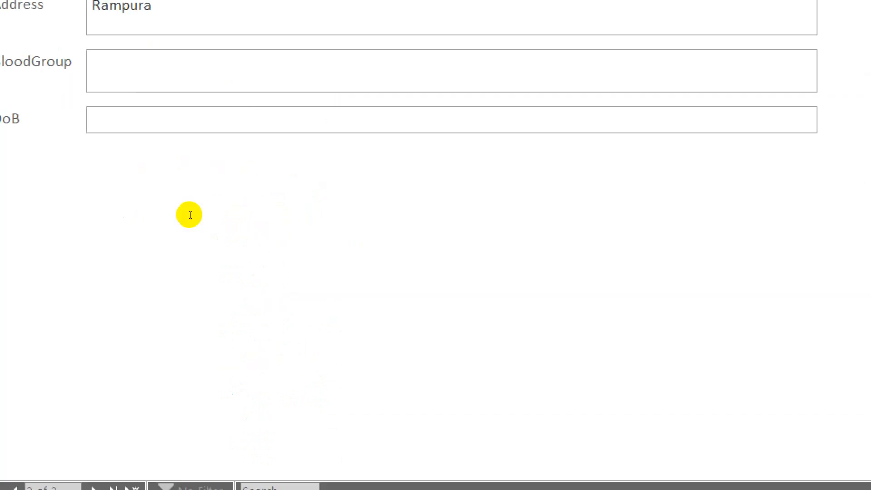
- Enter o+ as the second person's BloodGroup and keep the DoB field empty
text(P)
key(BackSpace)
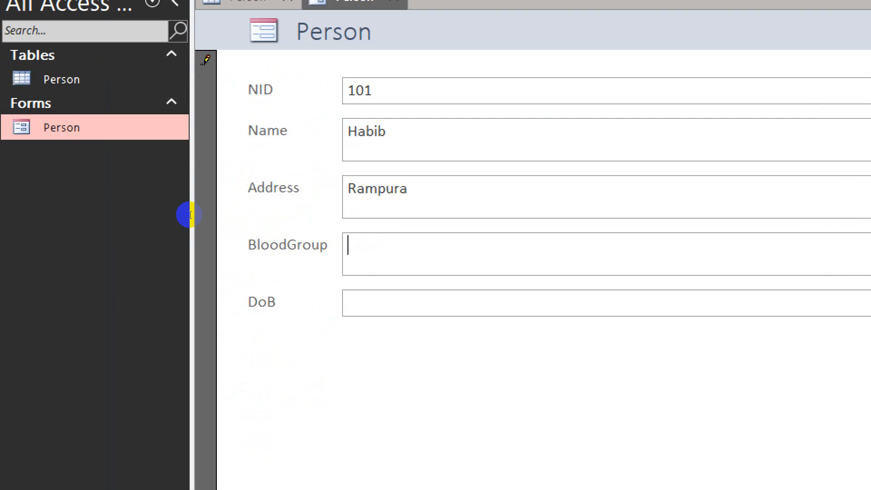
text(O)
text(+)
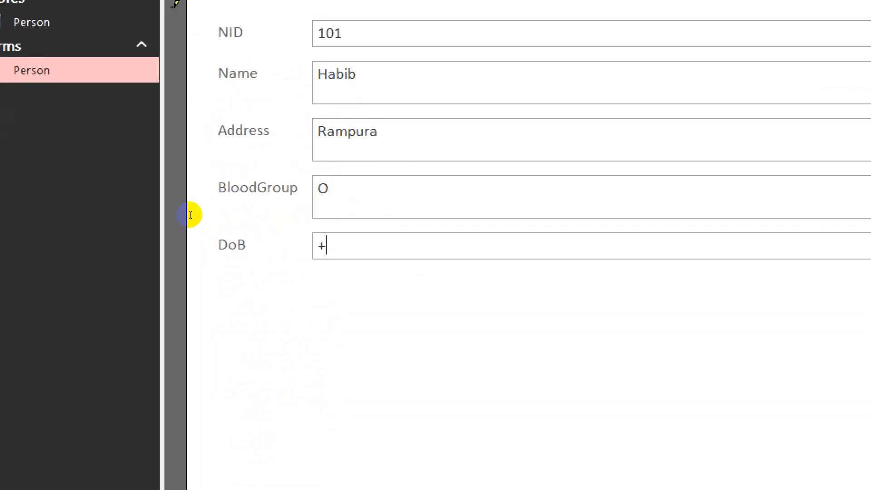
key(Tab)
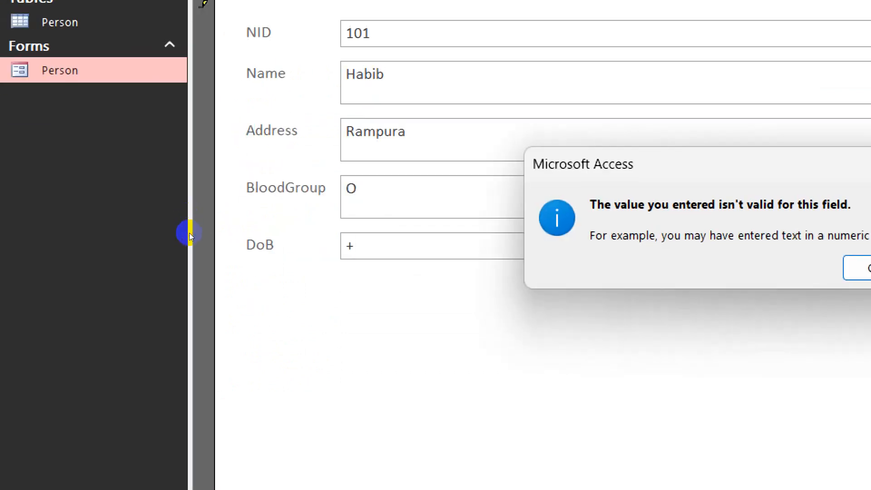
key(Return)
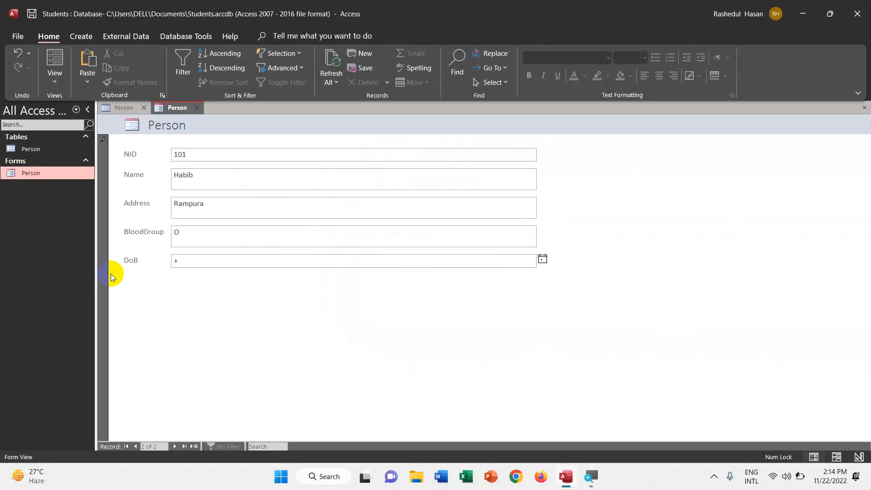
key(BackSpace)
click(199, 236)
key(BackSpace)
text(o+)
- Pick the second person's date of birth from the DoB calendar and move on to a blank record
click(213, 260)
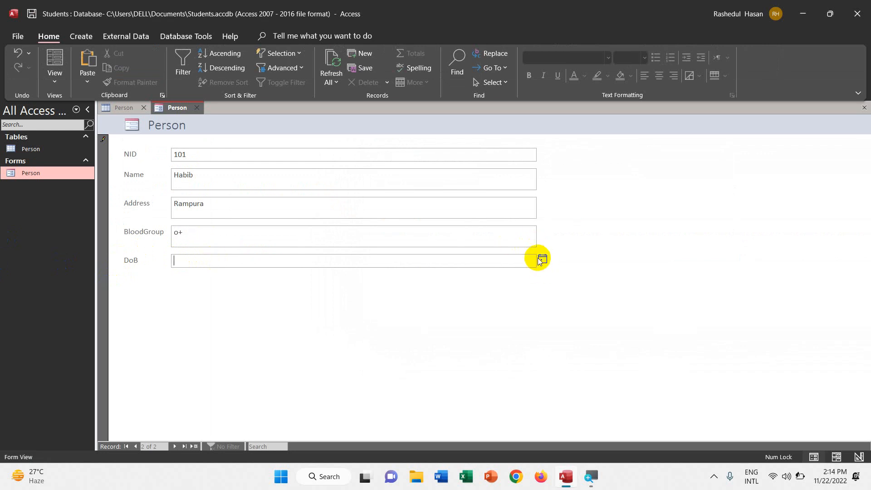
click(542, 259)
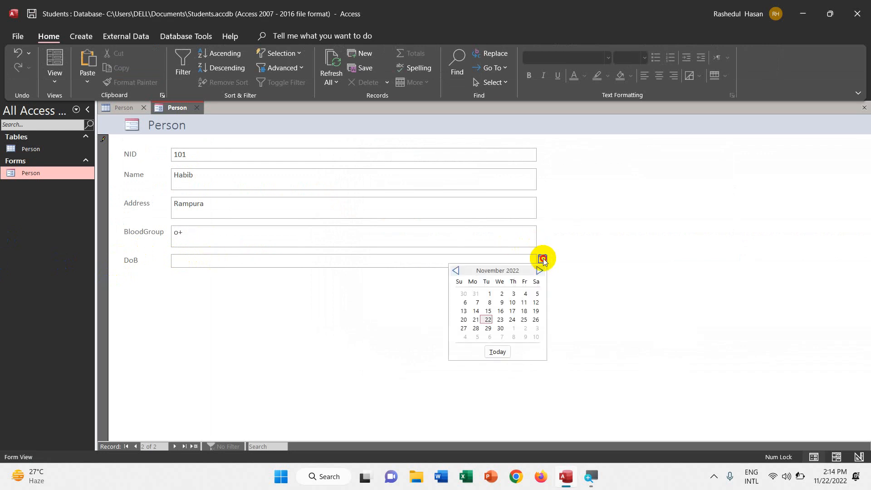
click(490, 293)
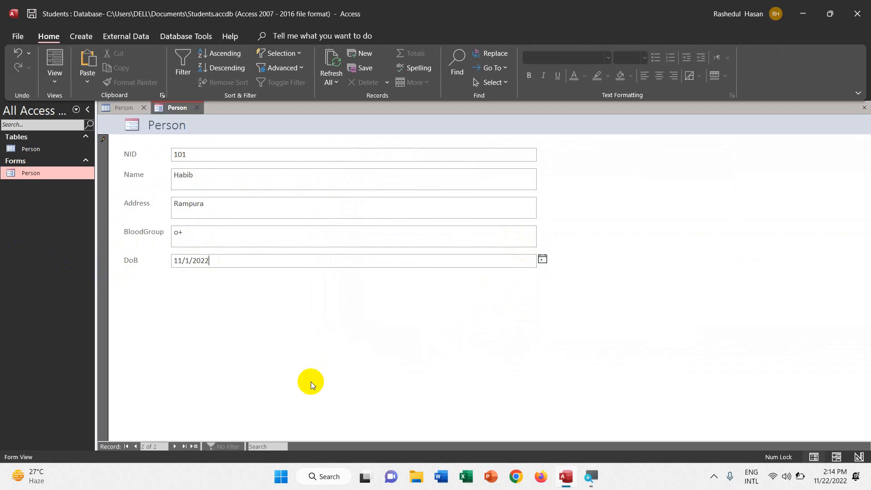
click(175, 447)
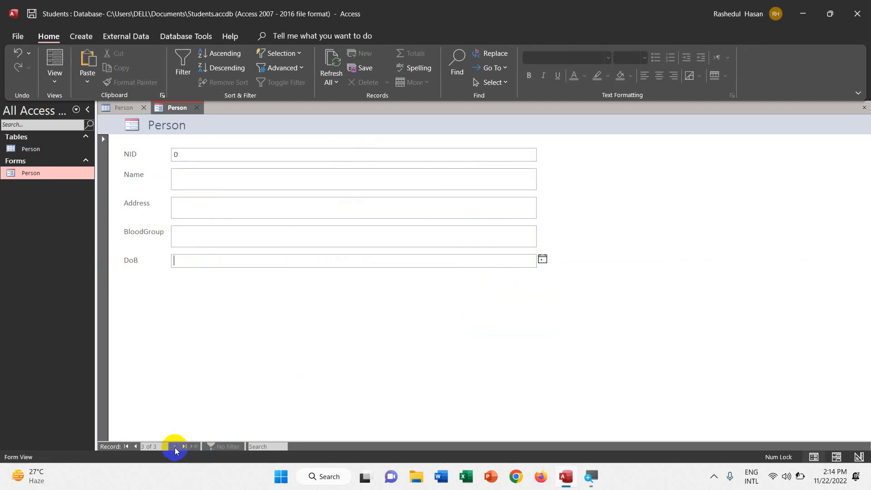
- Switch to the Person table and refresh all of its records
double_click(40, 149)
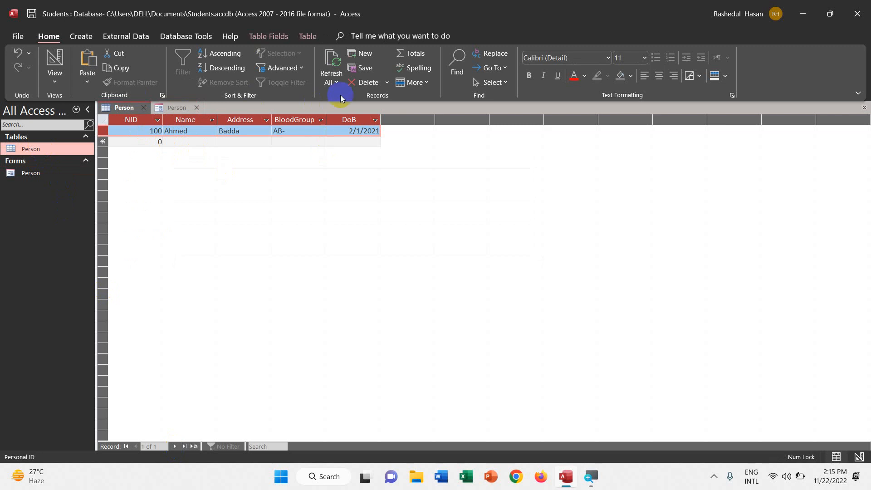
click(330, 74)
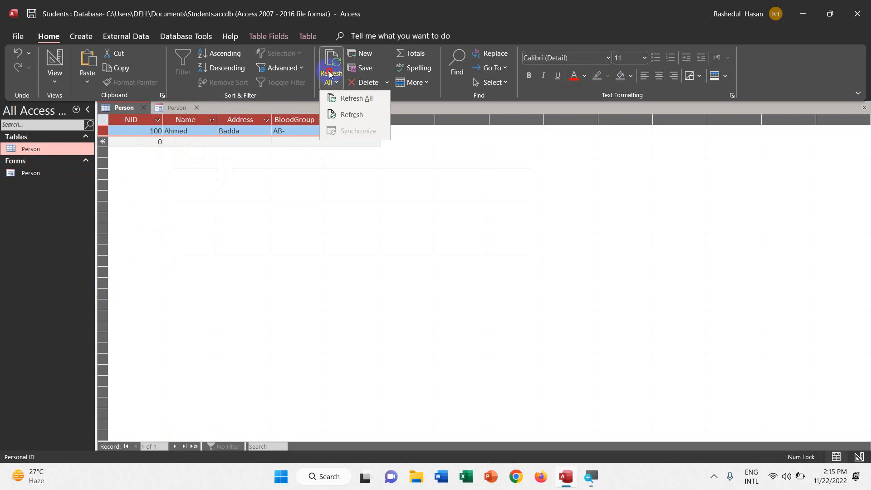
click(342, 98)
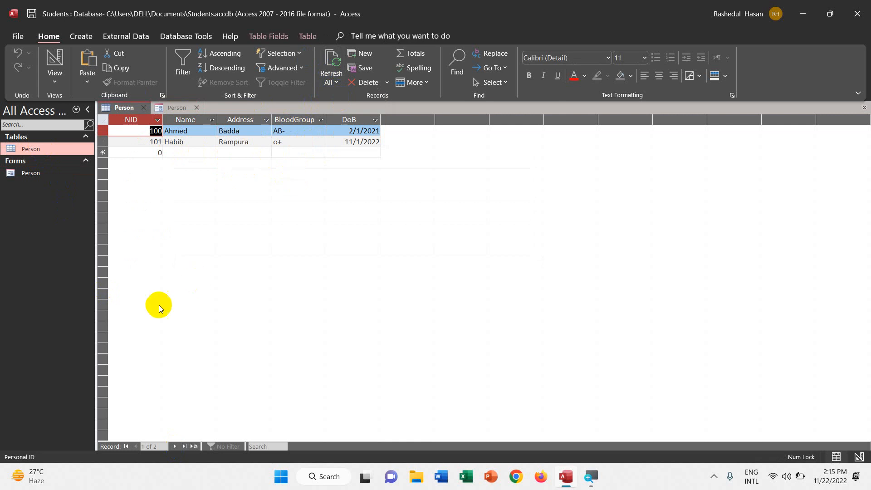
- Switch between the Person form and the Person table to compare the entered records, ending on the form
double_click(46, 173)
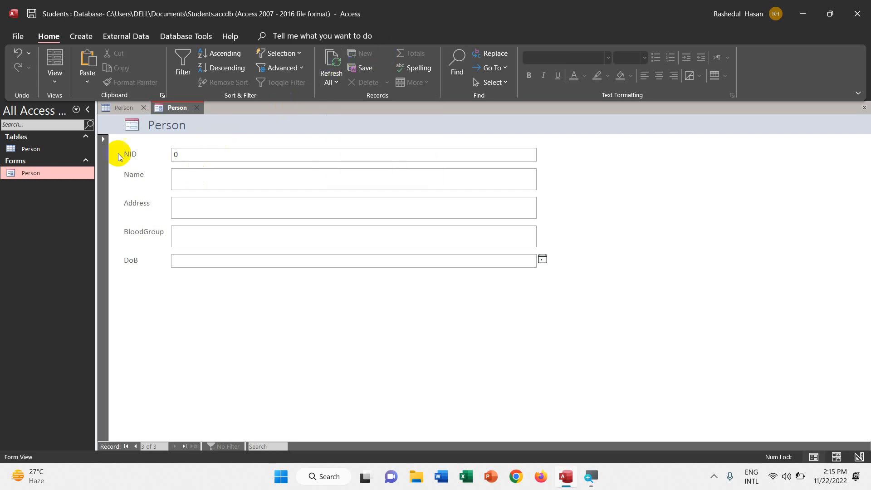
click(61, 150)
double_click(59, 152)
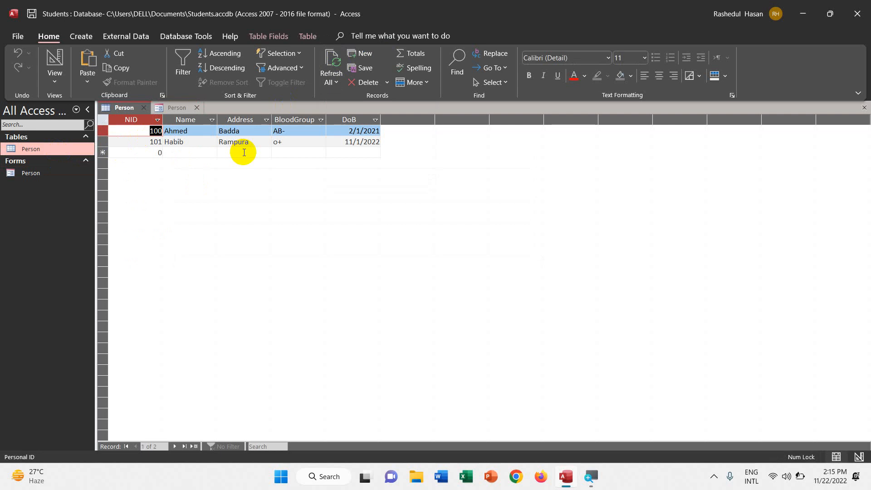
double_click(32, 180)
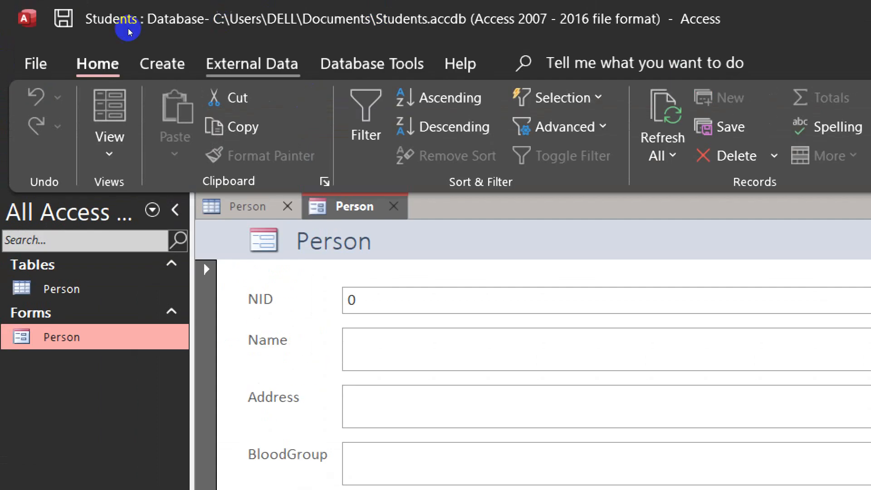
click(128, 120)
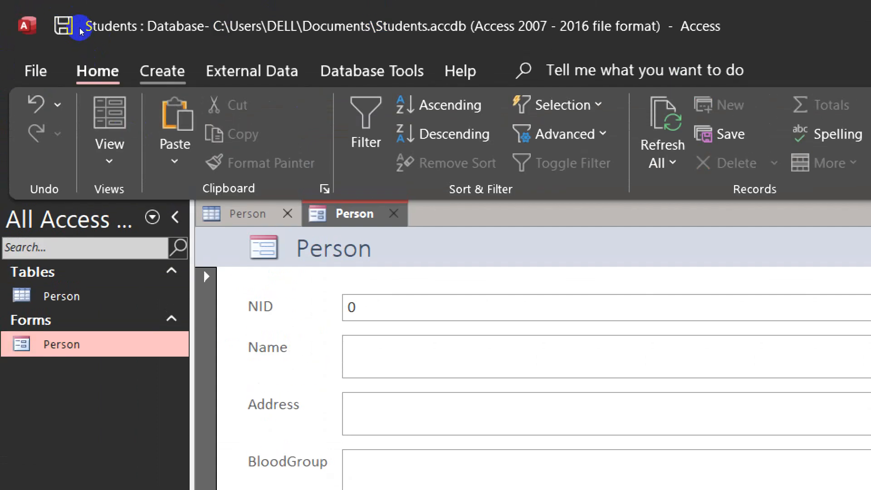
click(162, 70)
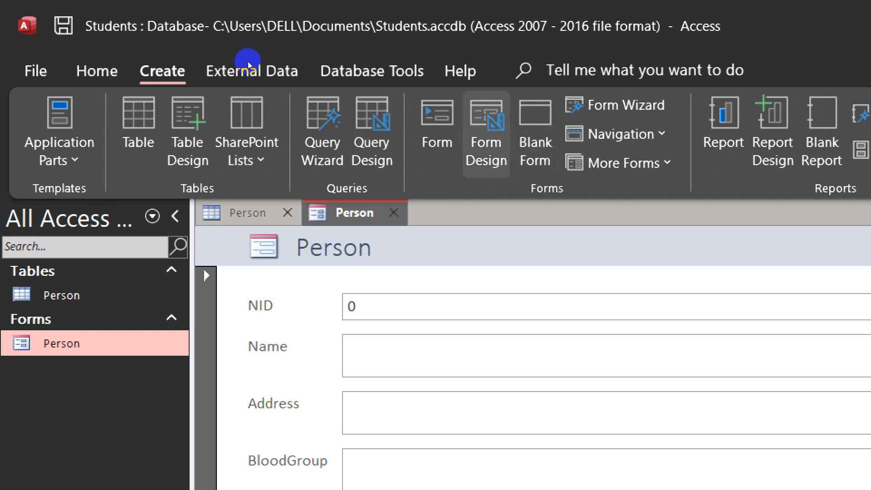
click(486, 133)
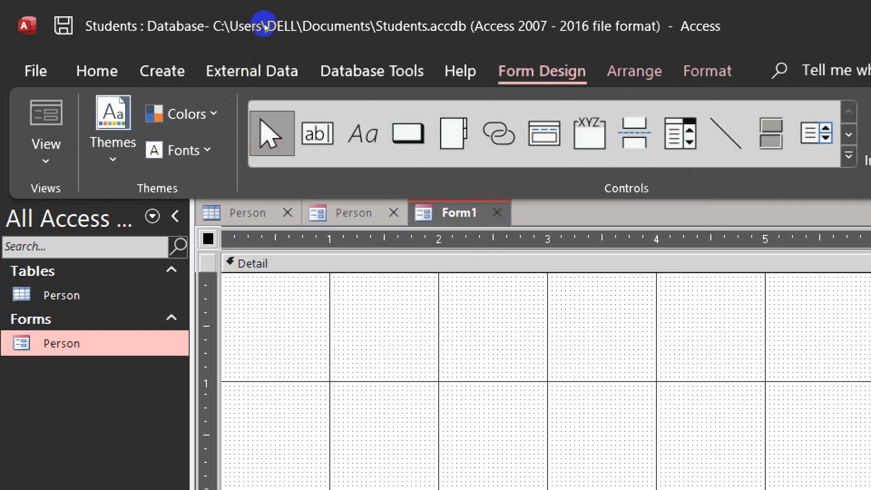
click(157, 72)
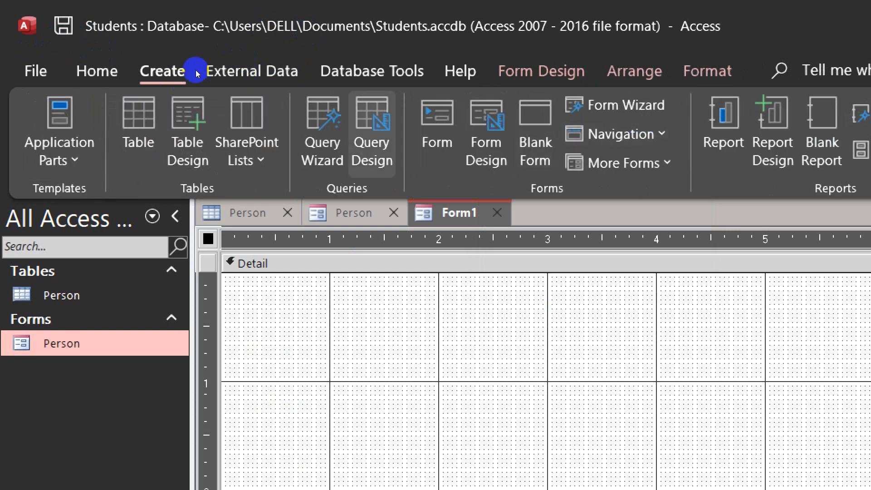
click(435, 135)
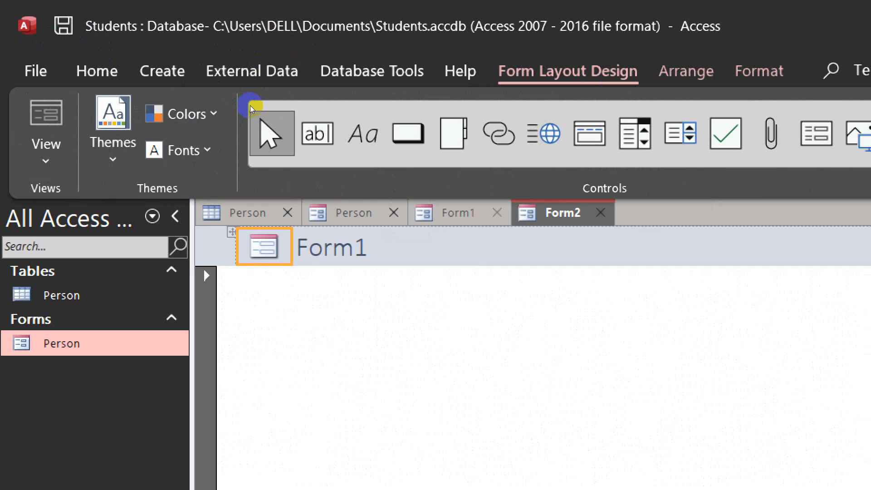
click(497, 213)
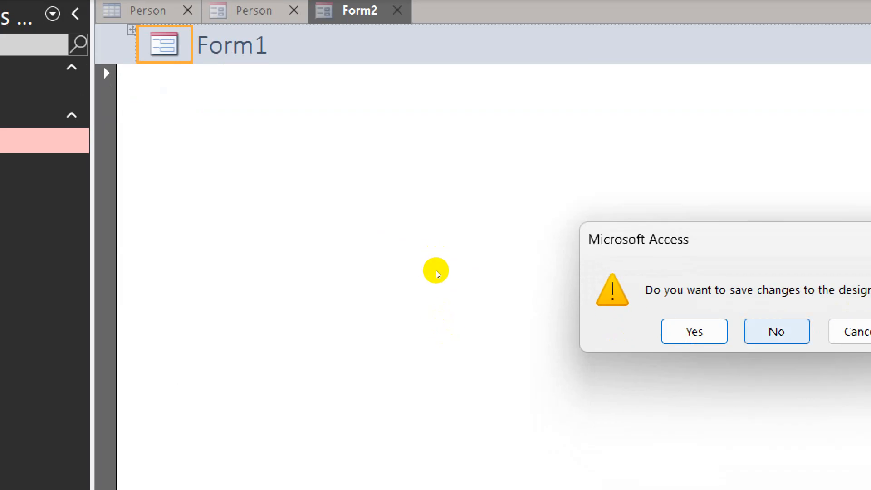
click(776, 331)
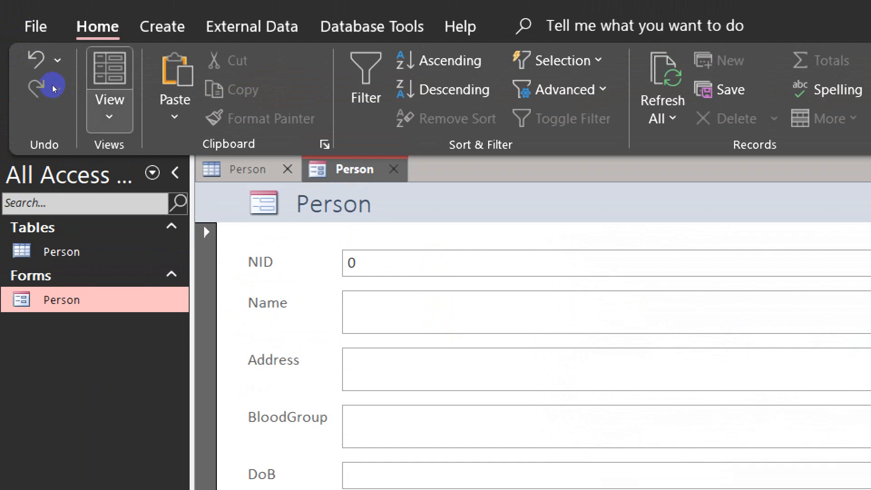
- Switch the Person form to Design View
click(108, 113)
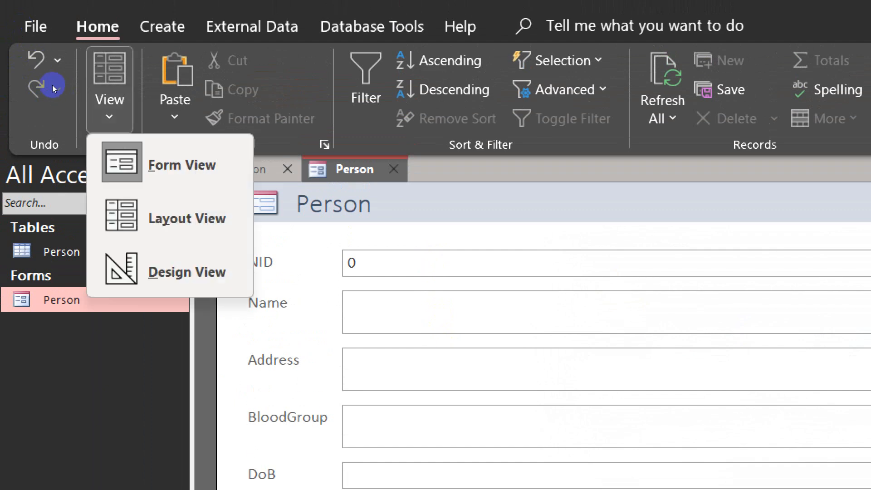
click(187, 271)
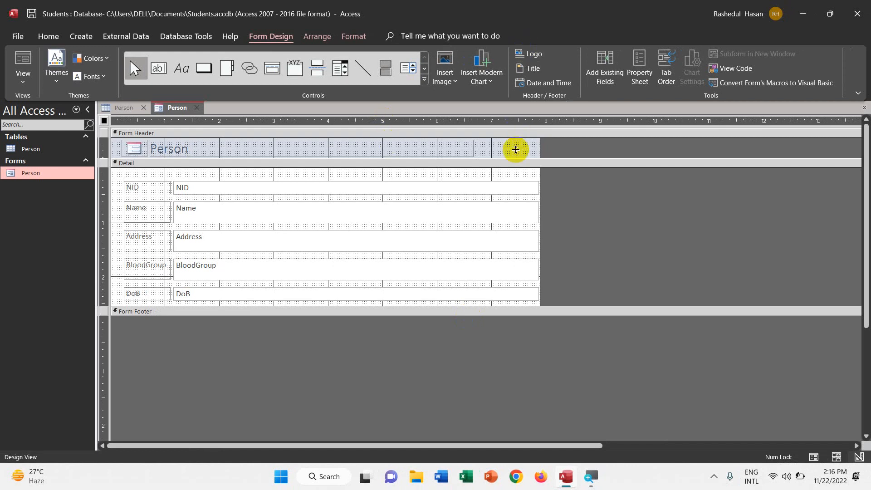
drag(540, 184, 356, 178)
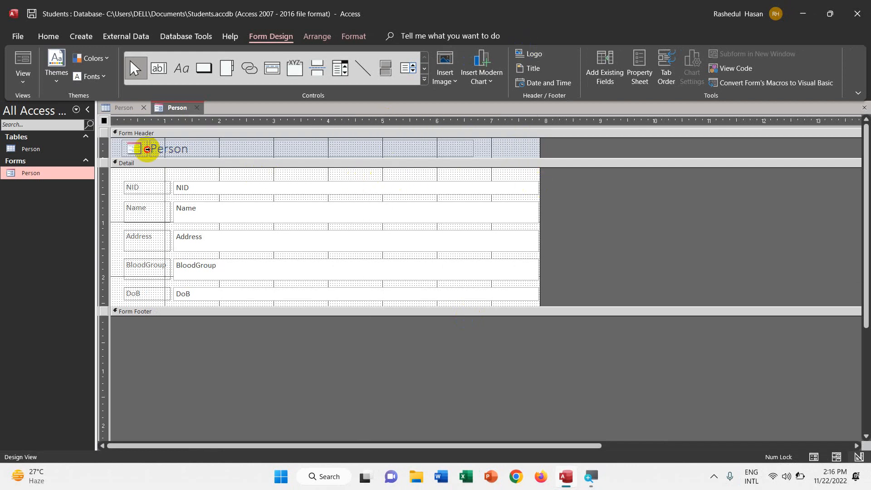
- Open the properties of the Person title label in the form header and widen the property sheet so its values are readable
click(165, 151)
key(F4)
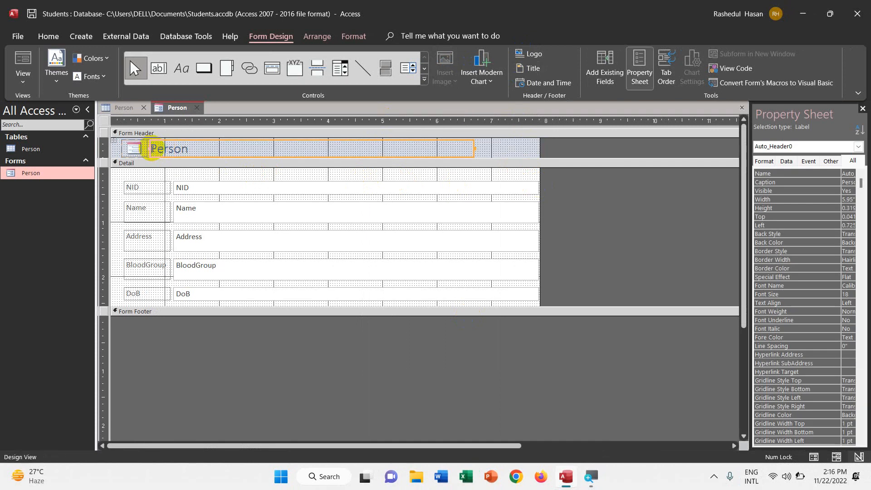
double_click(194, 153)
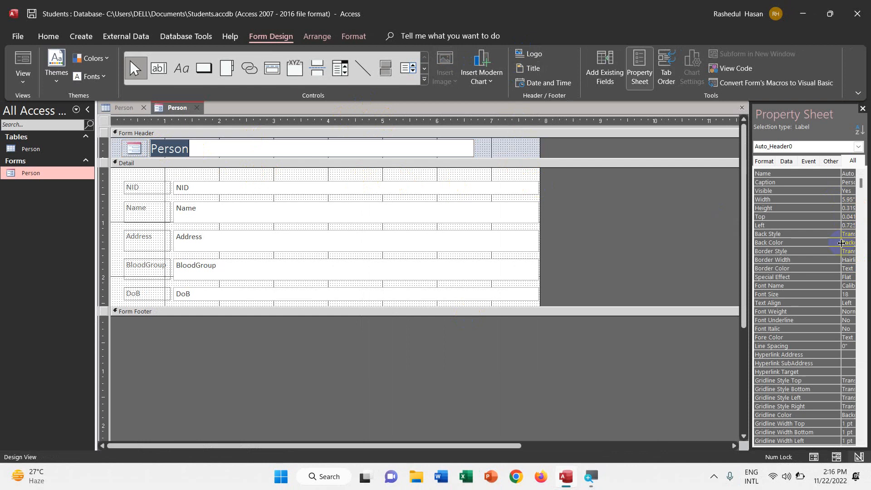
click(845, 243)
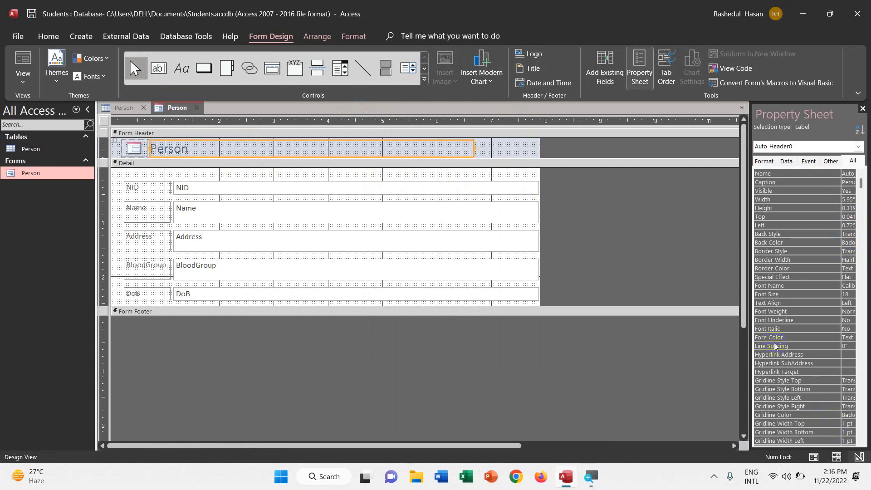
drag(748, 137, 655, 137)
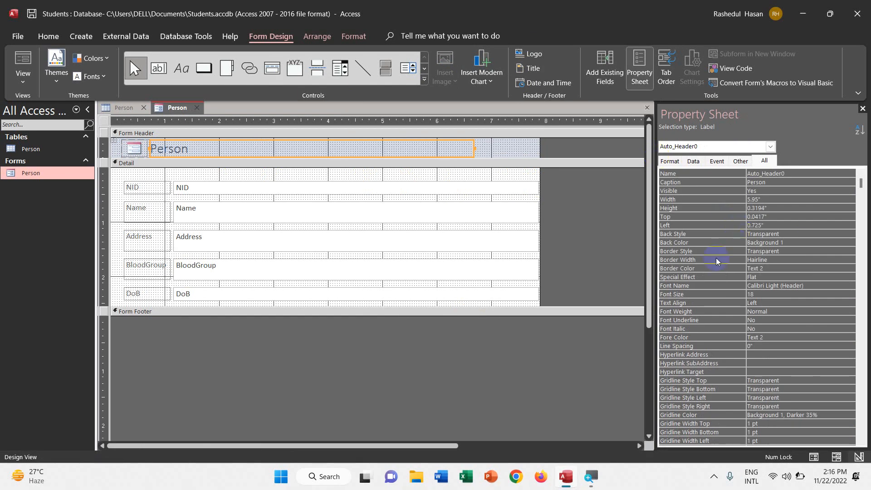
- Set the back color of the Person title label to Text Black
click(781, 243)
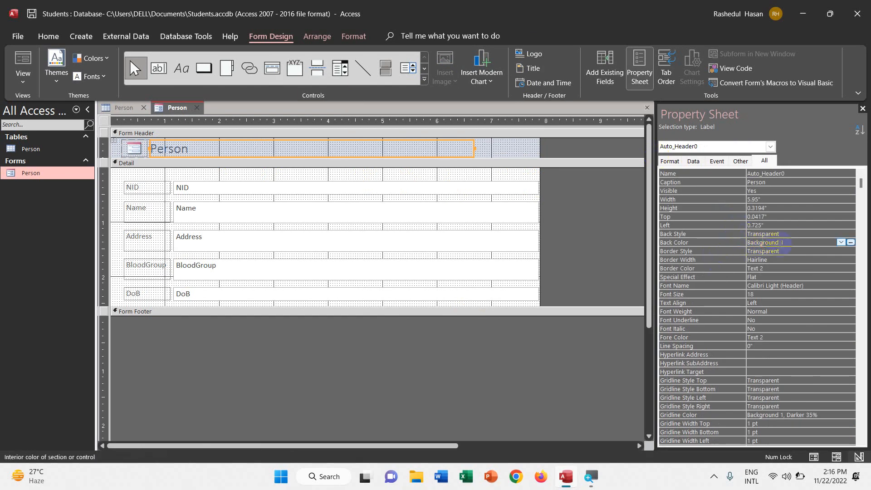
click(841, 243)
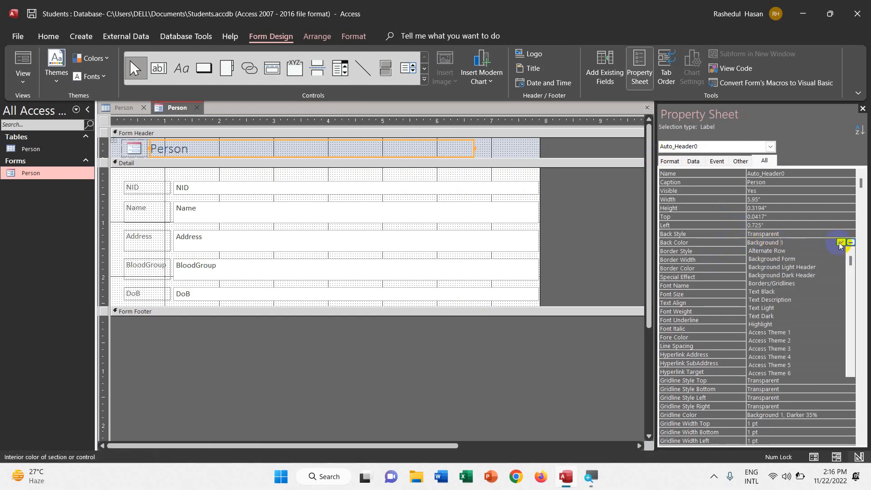
click(779, 293)
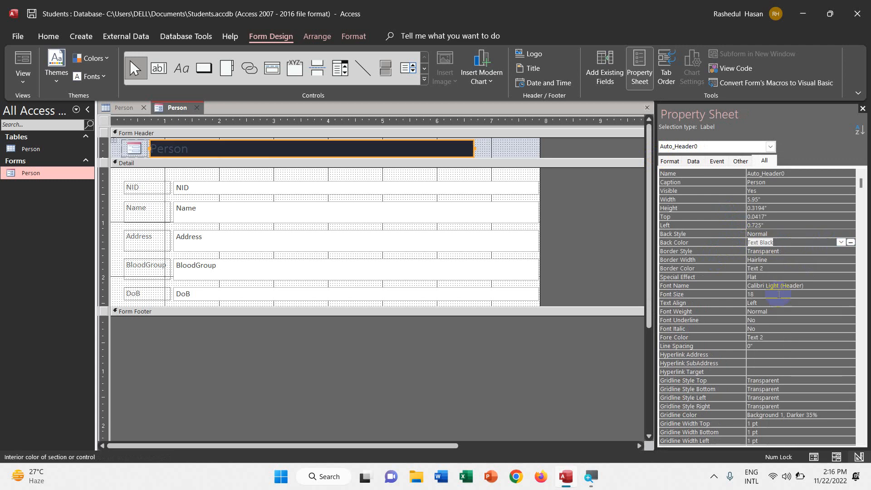
- Change the Person title label's back color to Access Theme 1 and deselect the label
click(842, 242)
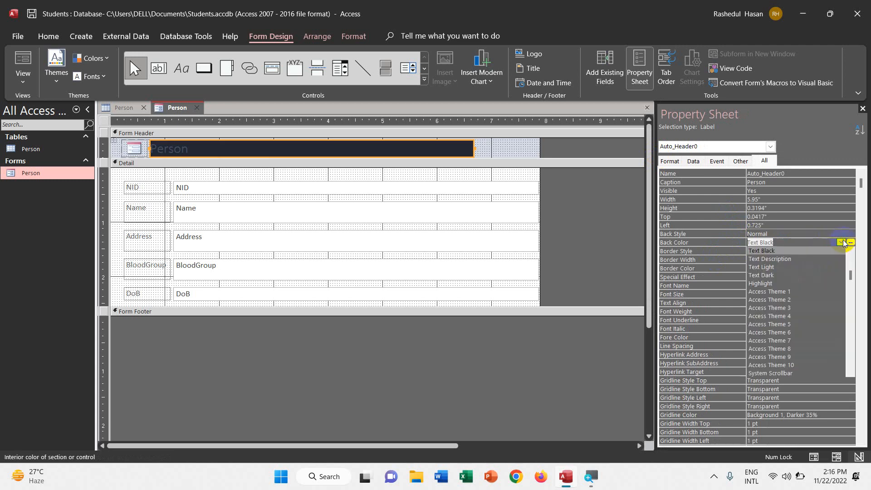
click(771, 292)
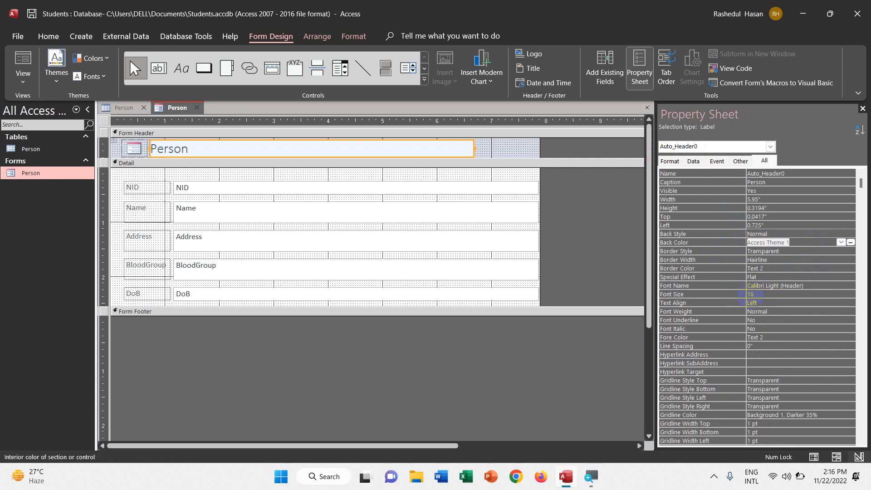
click(757, 312)
click(490, 369)
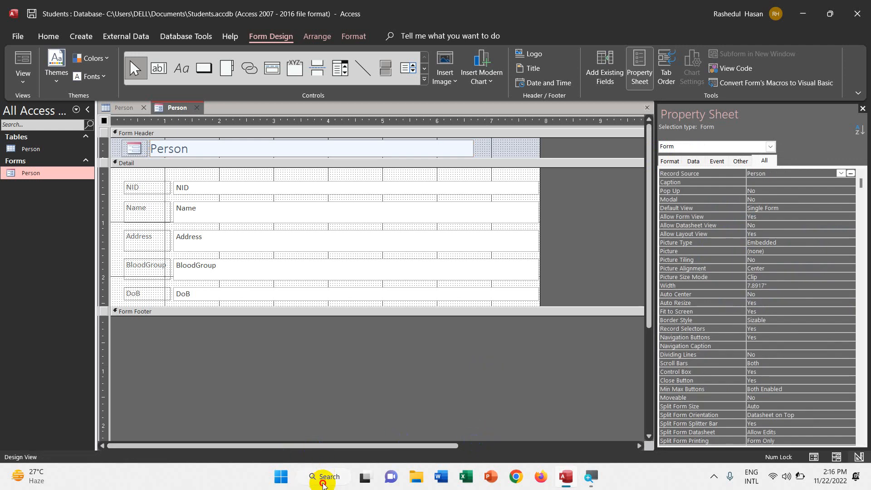
- Search Windows for the FastStone Capture app with the term "fs", replacing the first search term
click(322, 481)
text(scann)
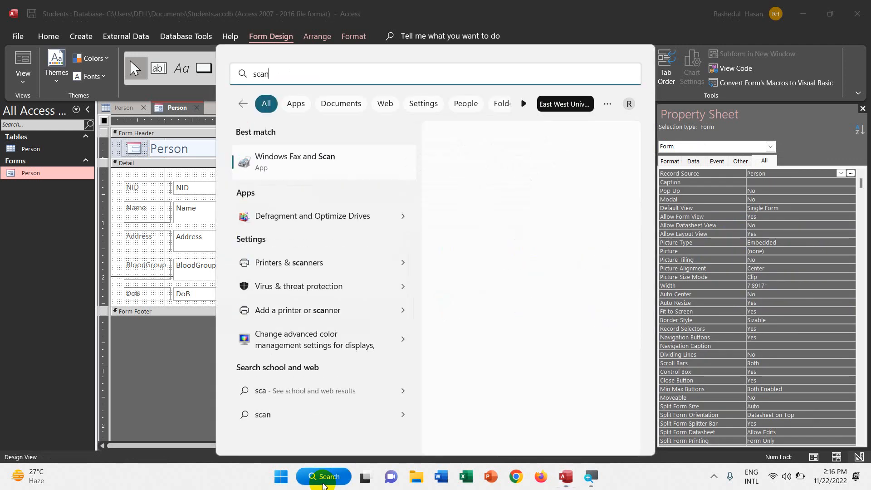
key(BackSpace)
key(BackSpace)
key(BackSpace)
key(BackSpace)
key(BackSpace)
text(fs)
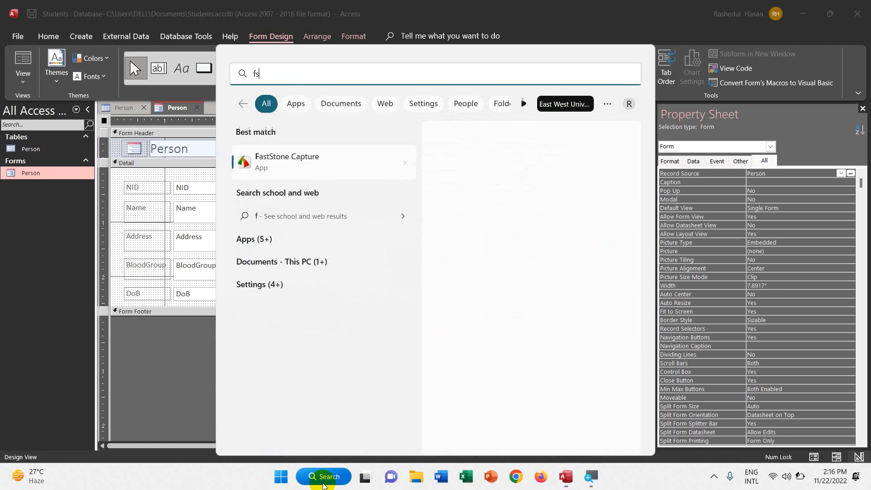